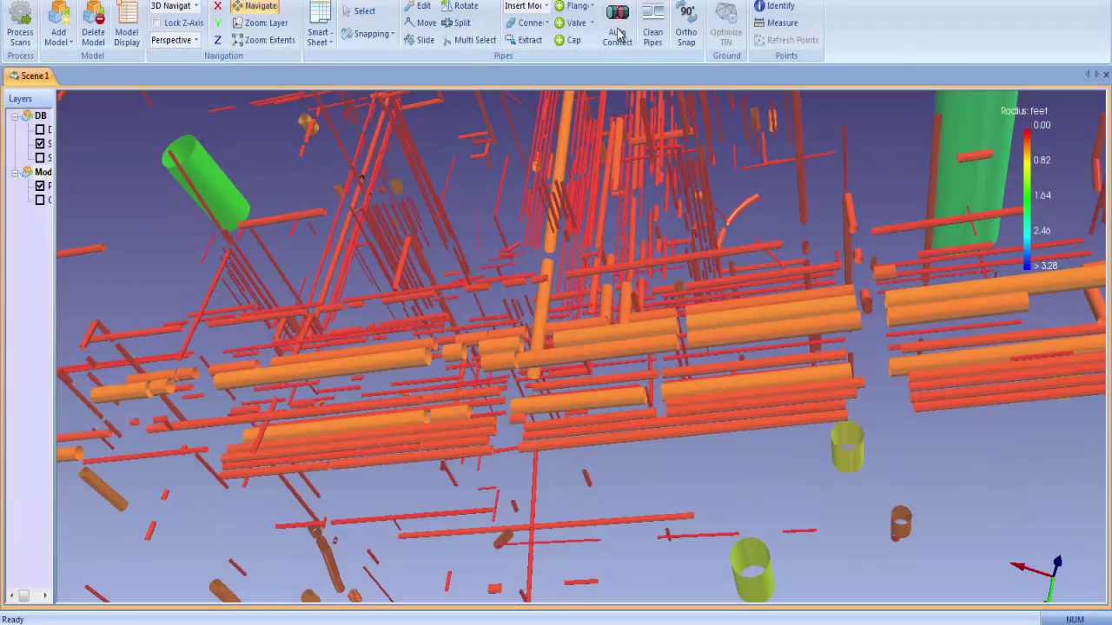
Auto-connect the scattered pipe fragments at 47% so black connecting pieces join them into runs
left_click(612, 39)
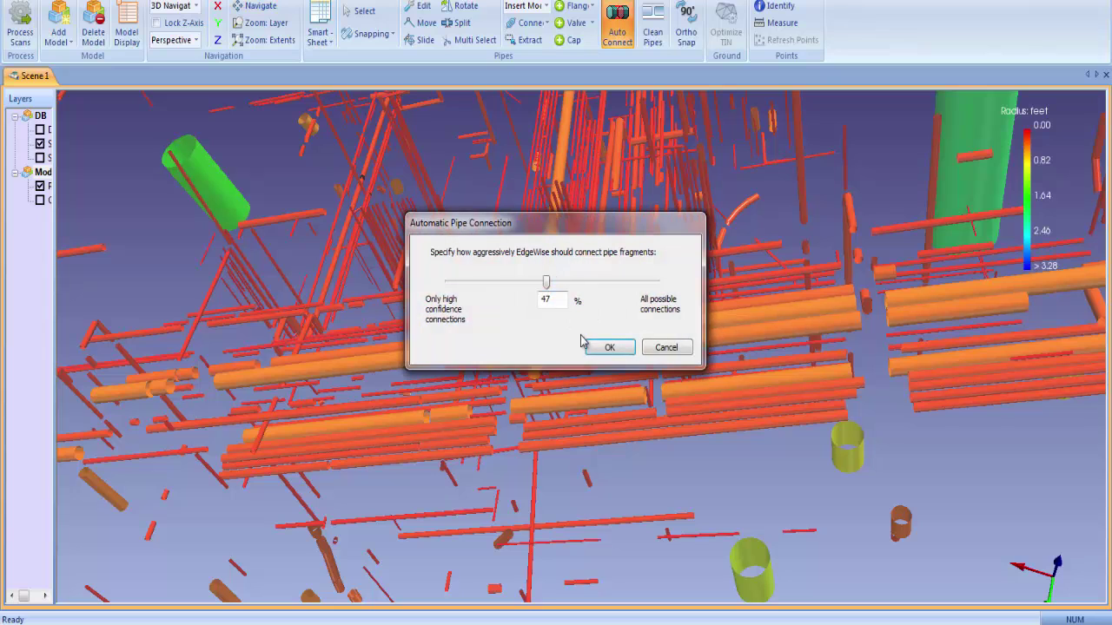
left_click(590, 349)
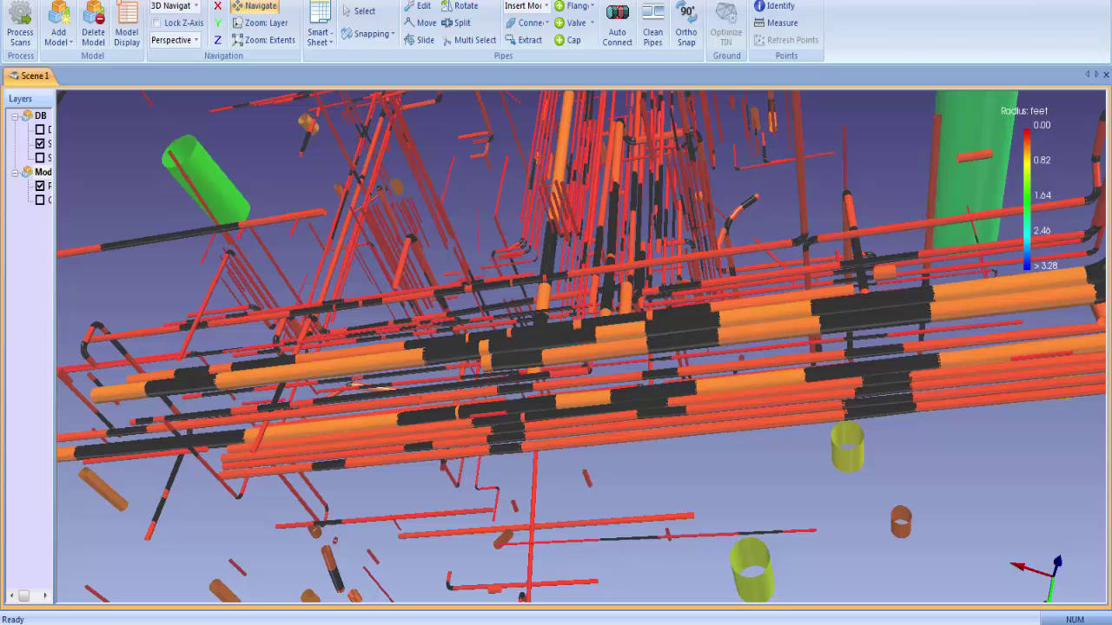
Clean up the new pipe connections, then extract the right-hand steel column and view it end-on
left_click(653, 39)
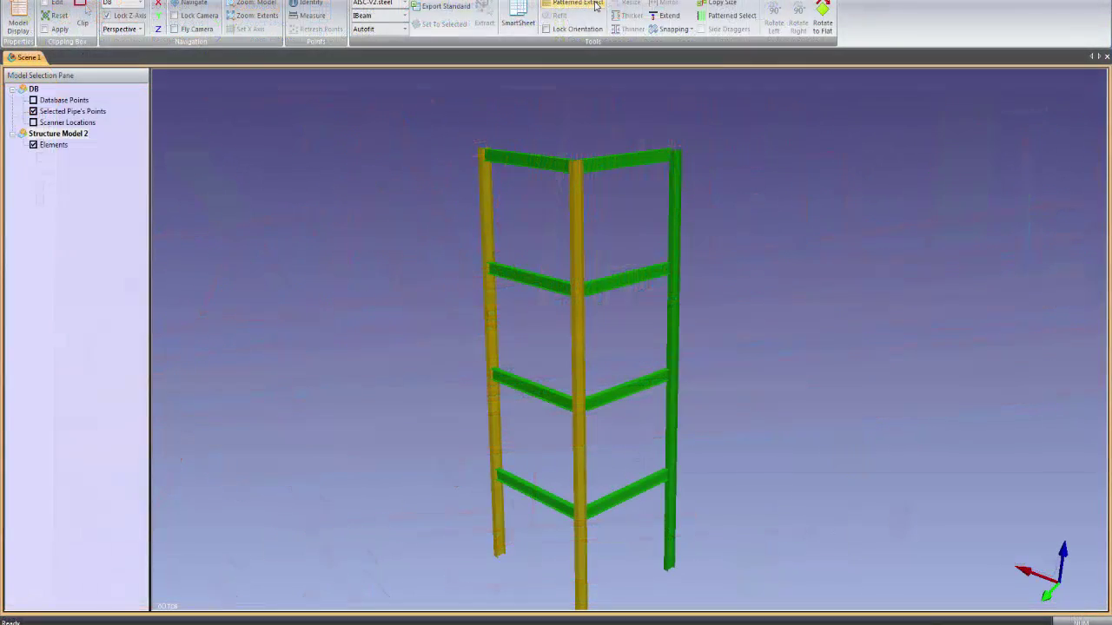
left_click(669, 441)
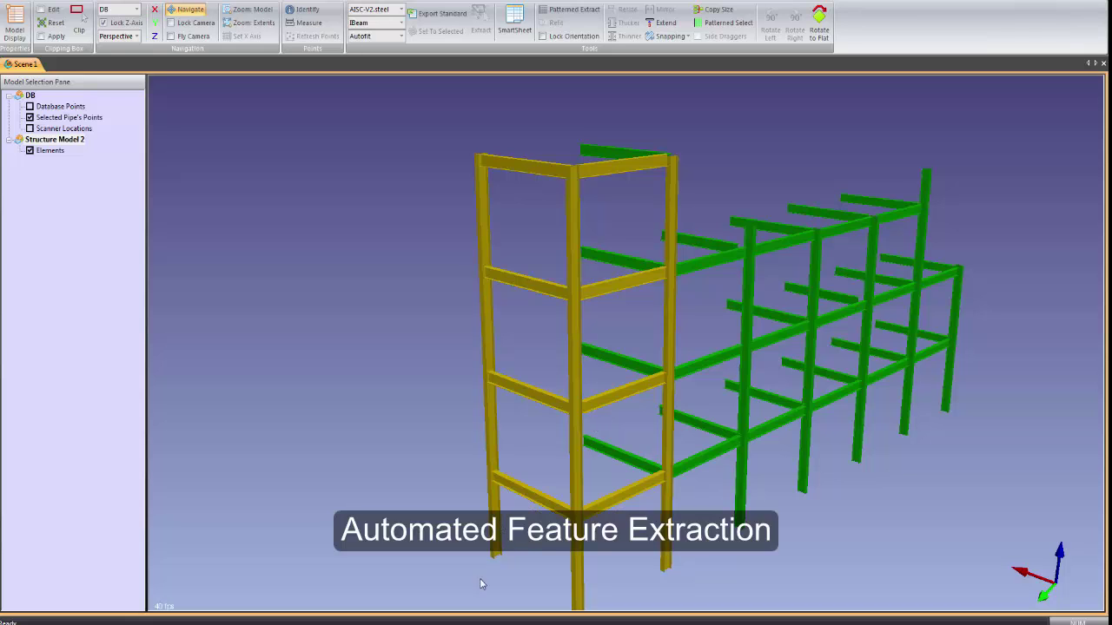
left_click_drag(511, 580, 647, 133)
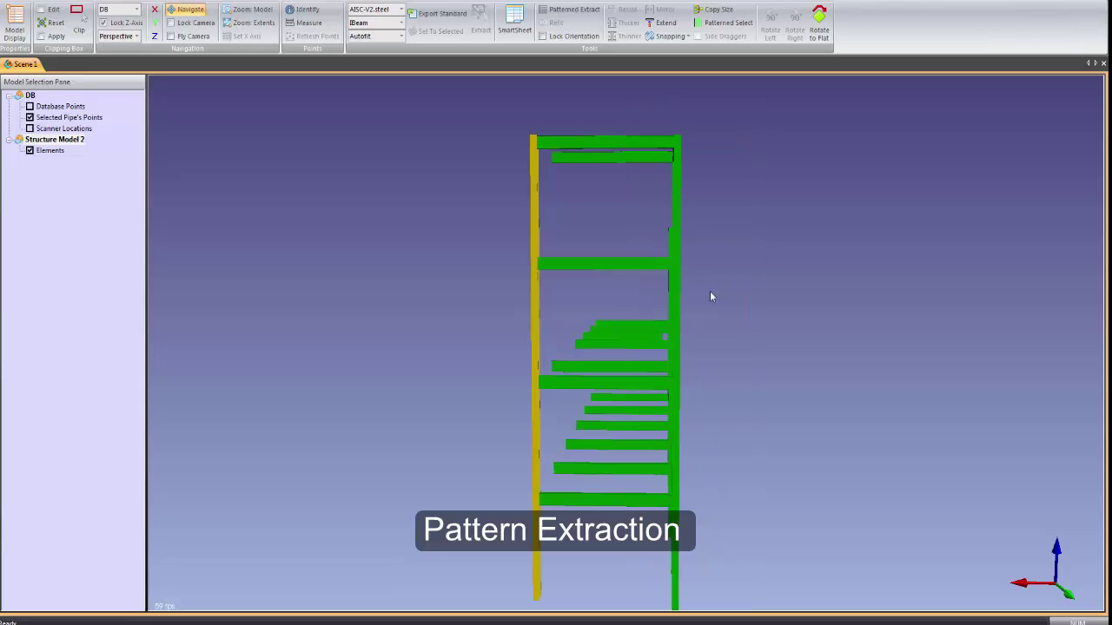
Use Patterned Extract on the column to extract the repeating green steel frame
left_click(574, 8)
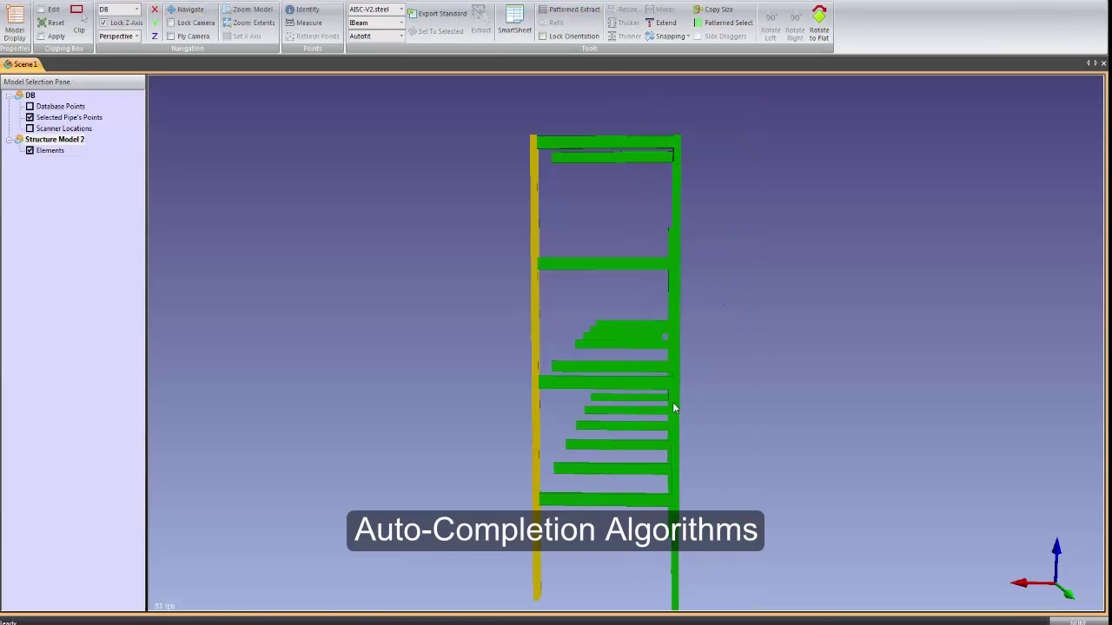
left_click(537, 427)
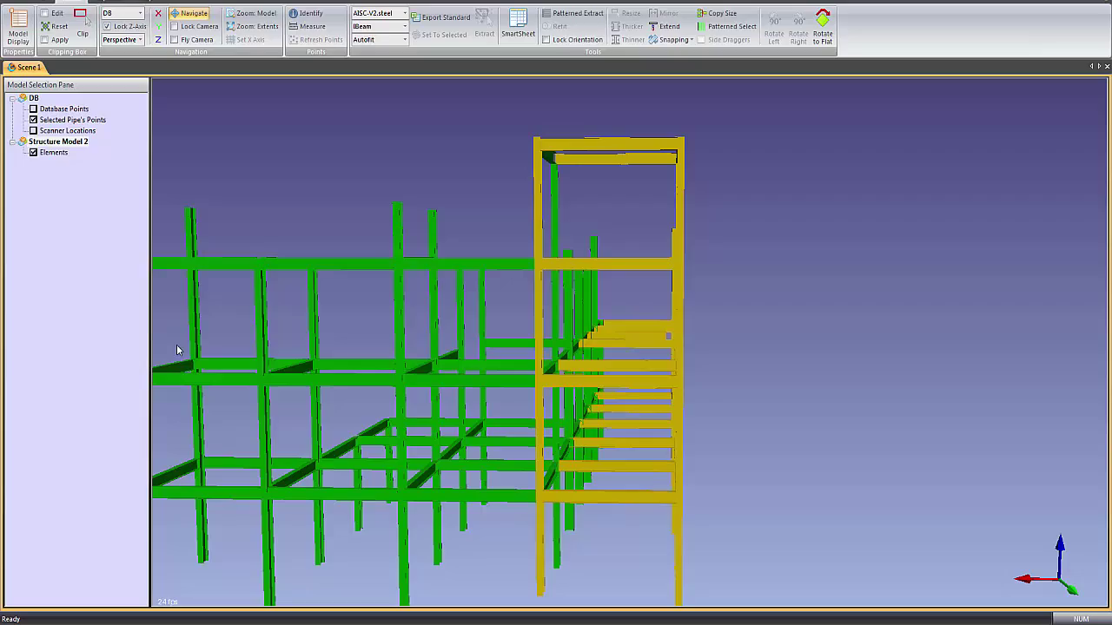
left_click_drag(161, 330, 701, 287)
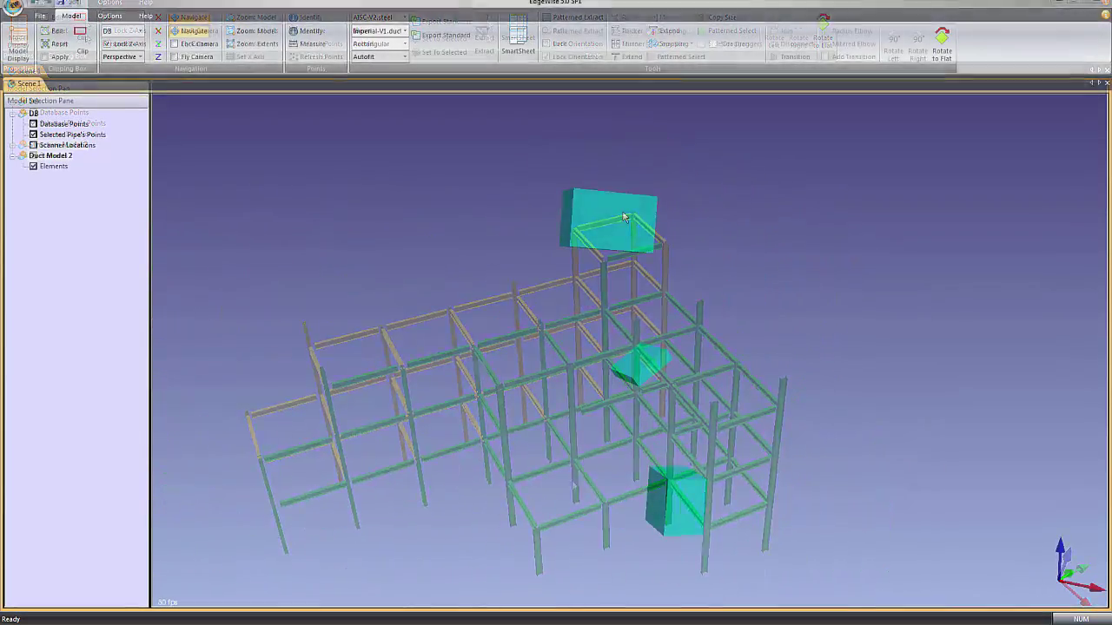
Join the top and middle duct boxes with a radius elbow, accepting the transition piece
left_click(626, 230)
left_click(656, 363, "ctrl")
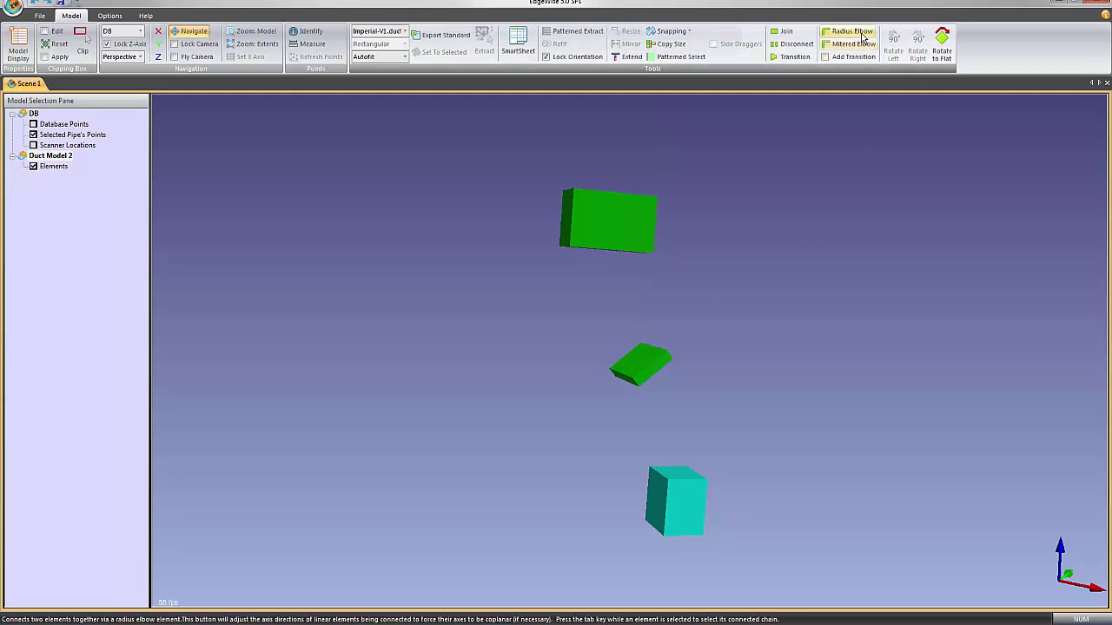
left_click(847, 31)
left_click(658, 341)
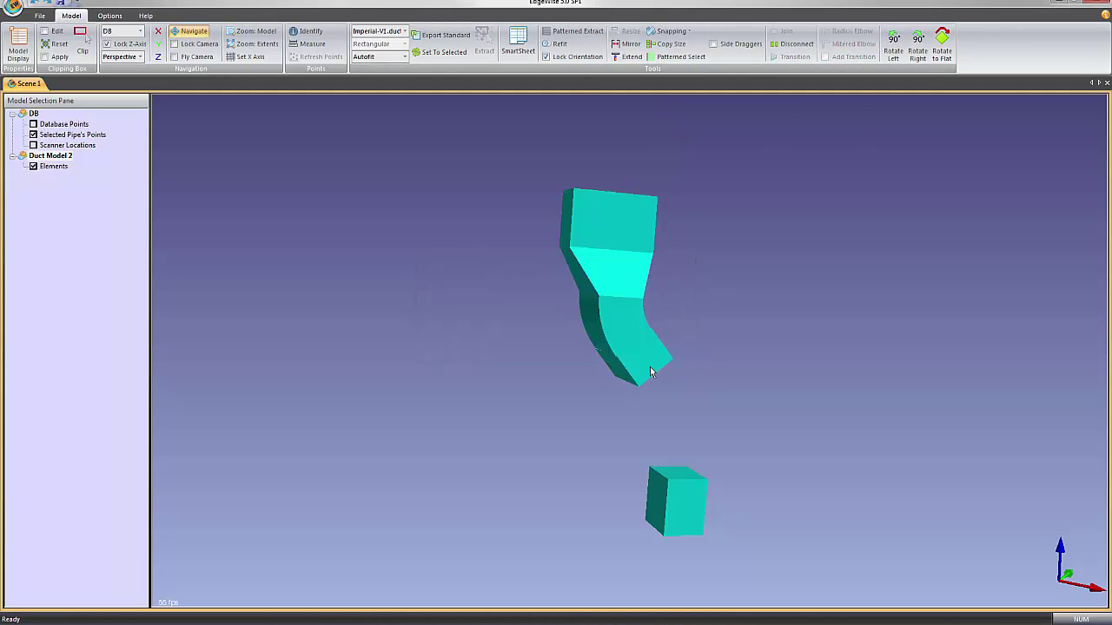
Connect the bottom duct cube to the run with a radius elbow and transition
left_click(678, 516)
left_click(847, 31)
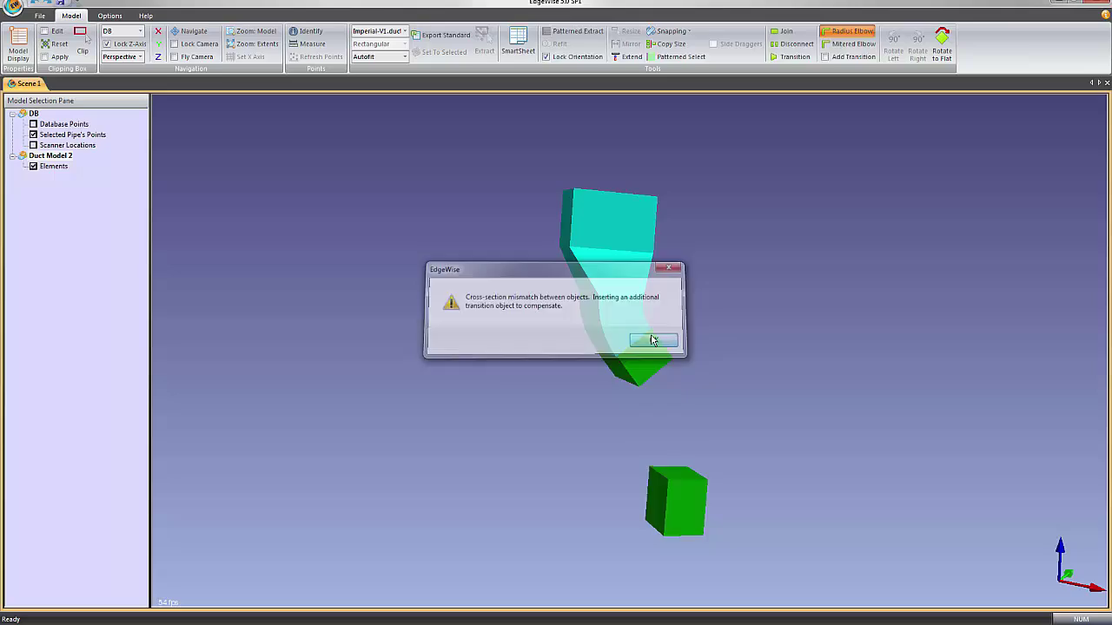
left_click(657, 341)
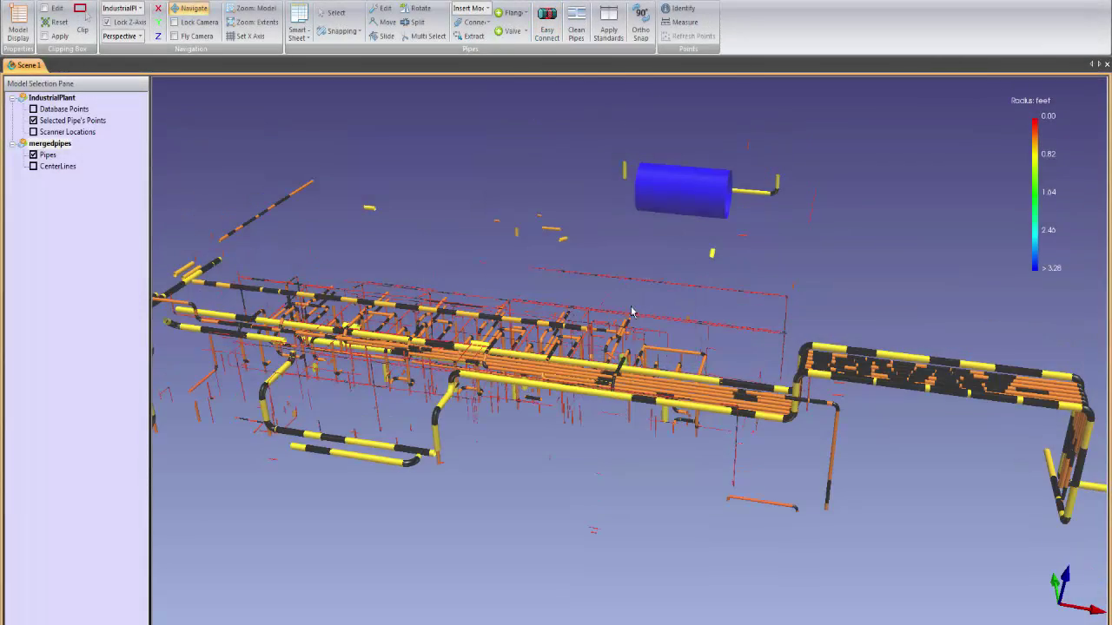
Join two pairs of loose tank-farm pipe ends with black elbows and stretch the yellow pipe's top upward
left_click_drag(573, 115, 471, 136)
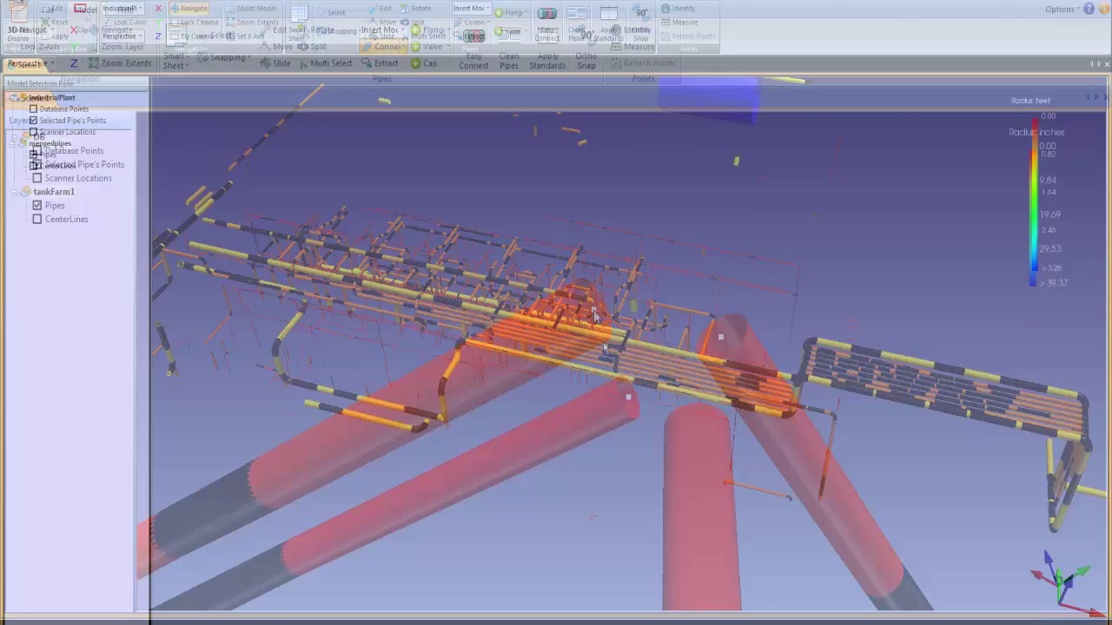
left_click(721, 337)
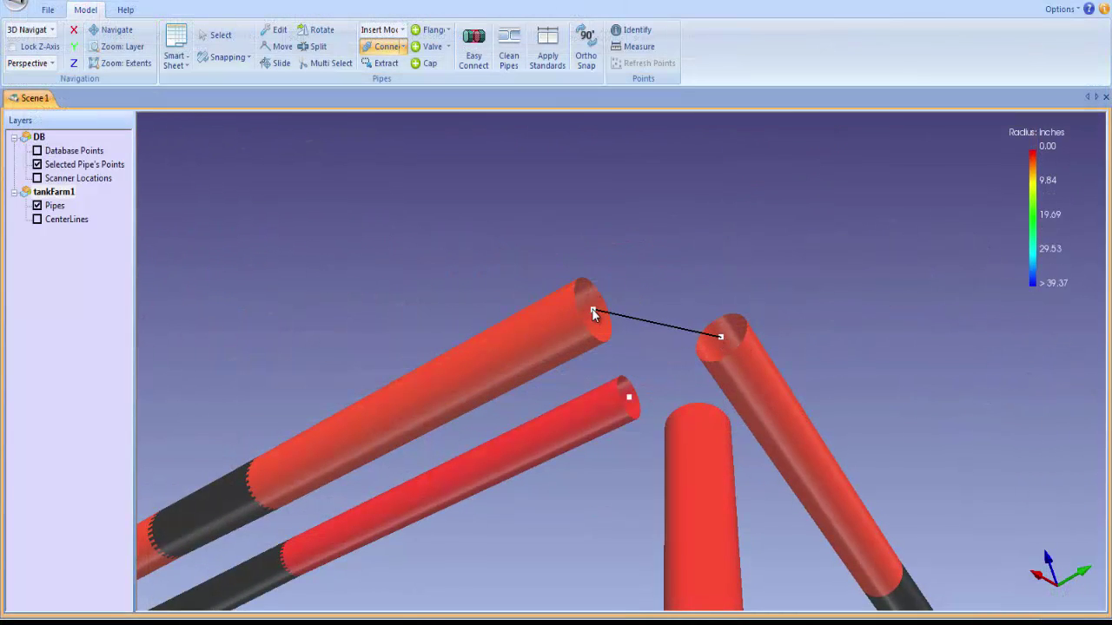
left_click(593, 310)
left_click(628, 397)
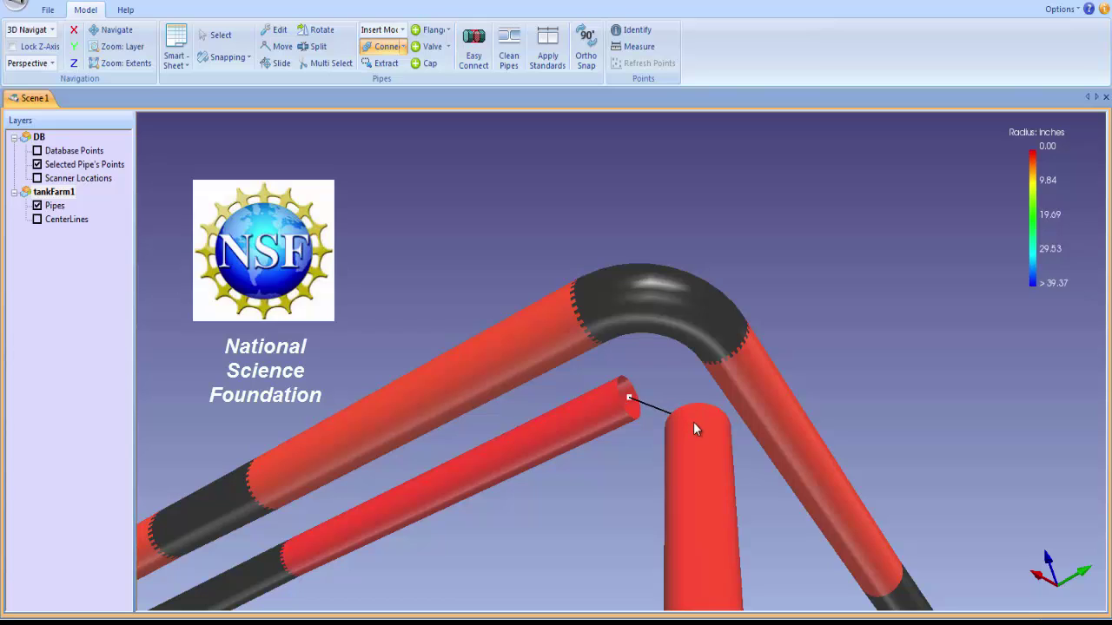
left_click(693, 423)
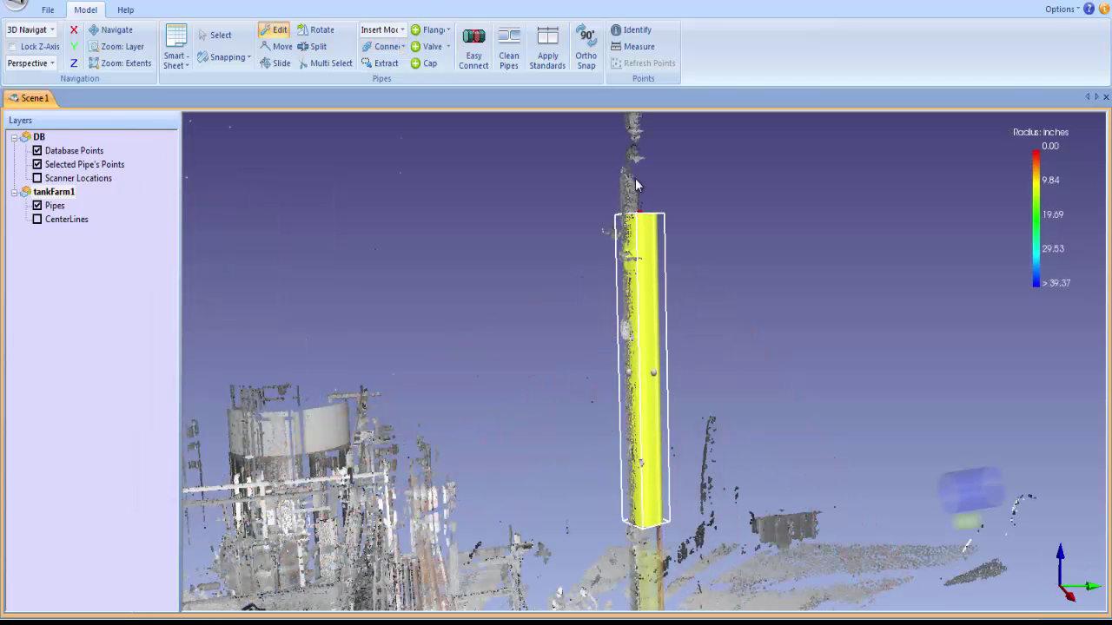
left_click_drag(635, 184, 639, 122)
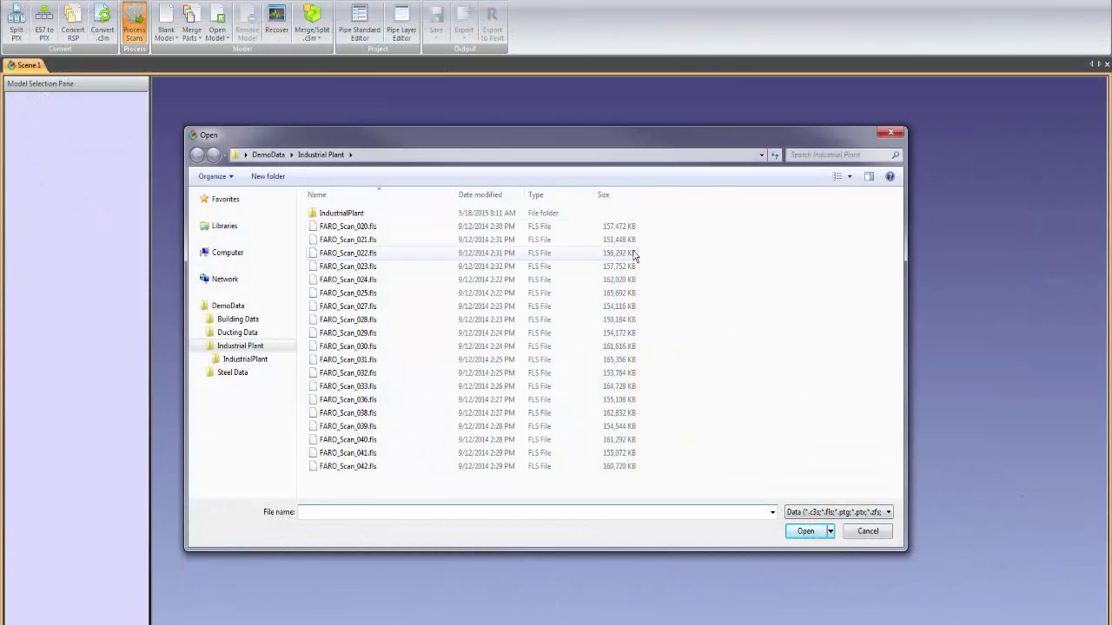
Process the FARO .fls scans into a point database with pipe and ground models, then Easy Connect the pipes
left_click_drag(648, 473, 584, 244)
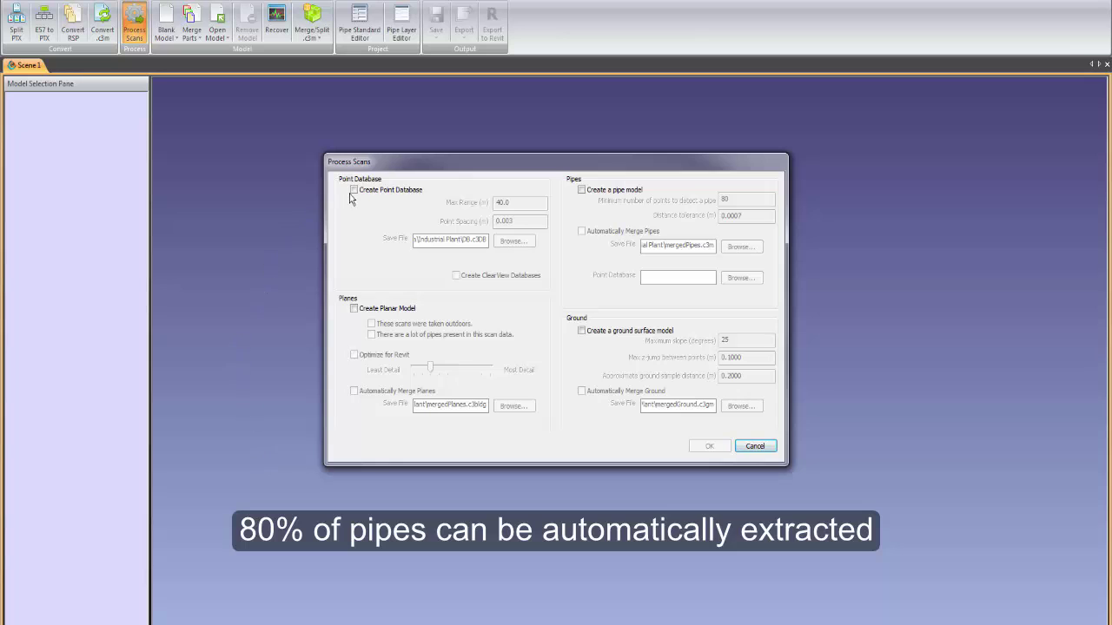
left_click(354, 189)
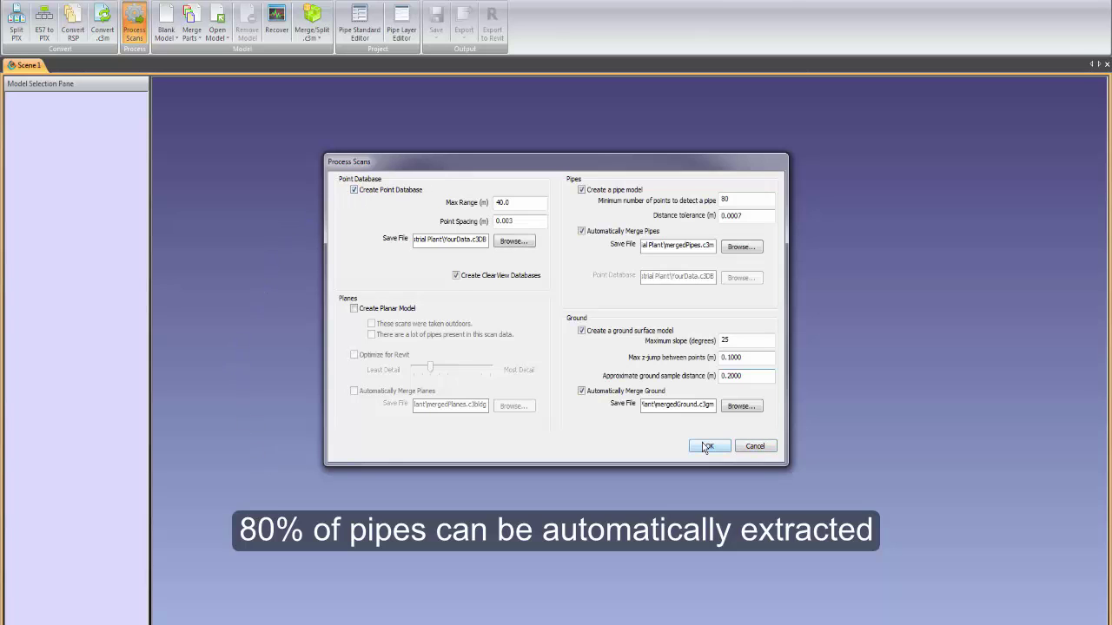
left_click(708, 446)
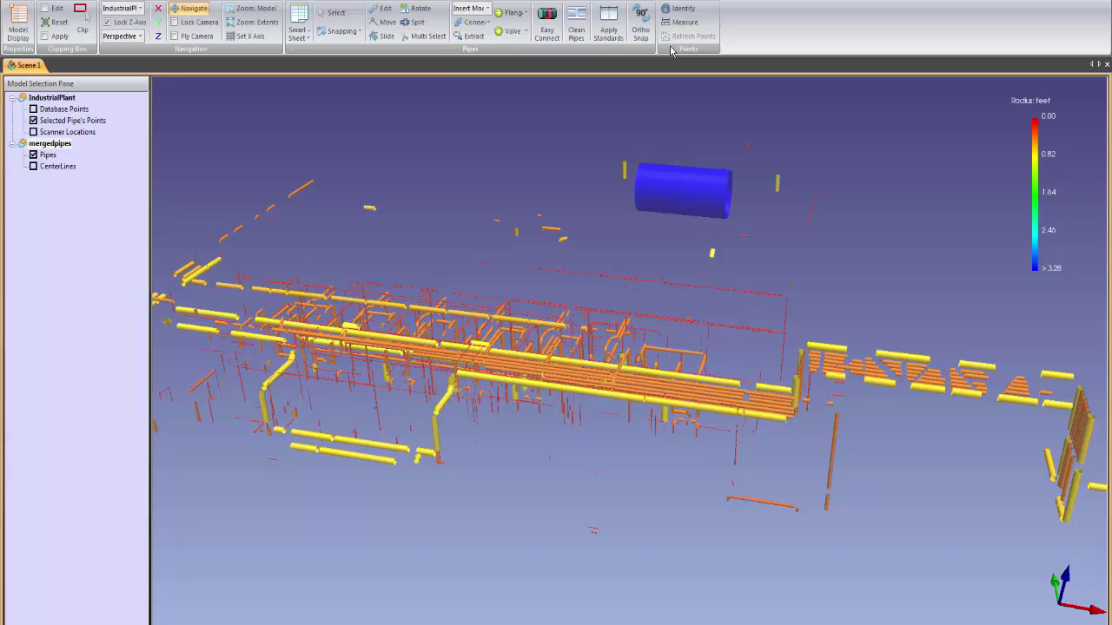
left_click(547, 33)
left_click(598, 368)
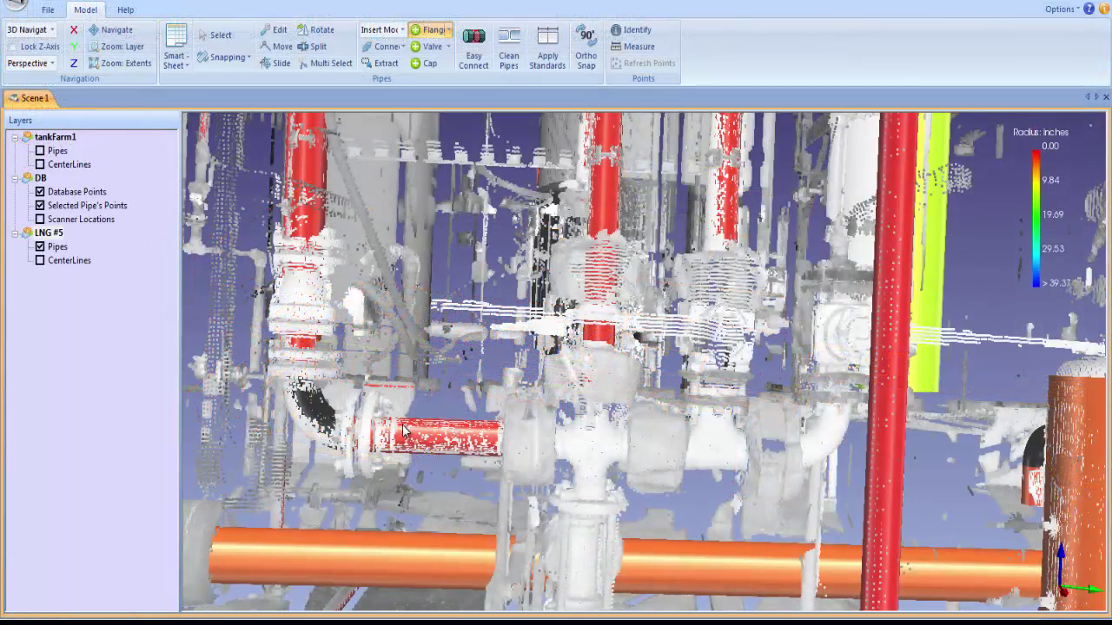
Place four black flanges on the LNG #5 pipes: one on the horizontal run, three on the vertical
left_click(402, 431)
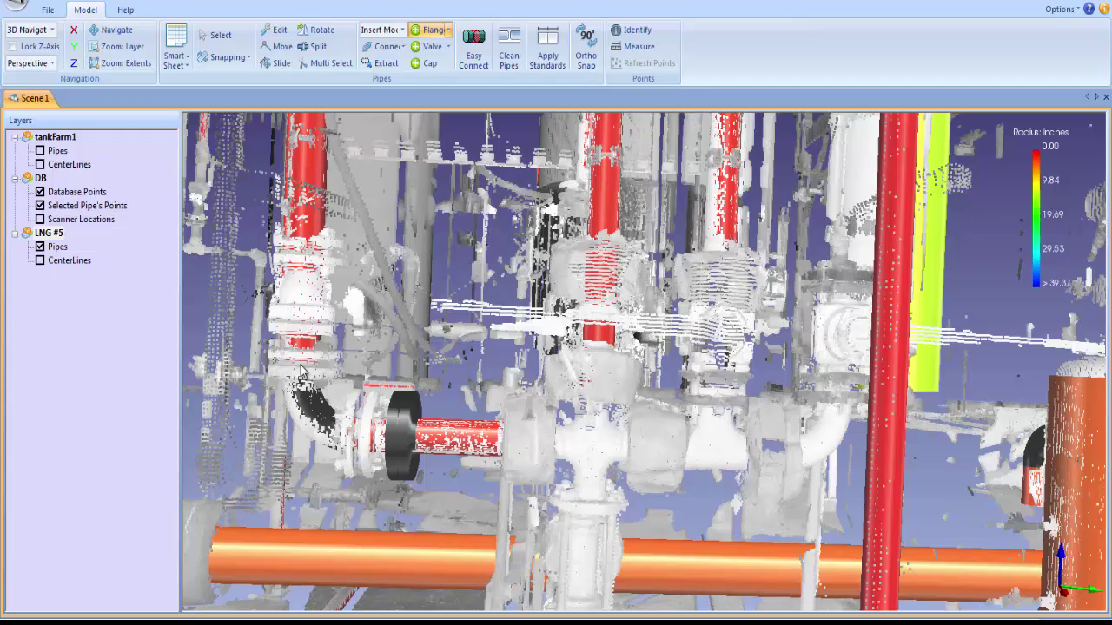
left_click(304, 329)
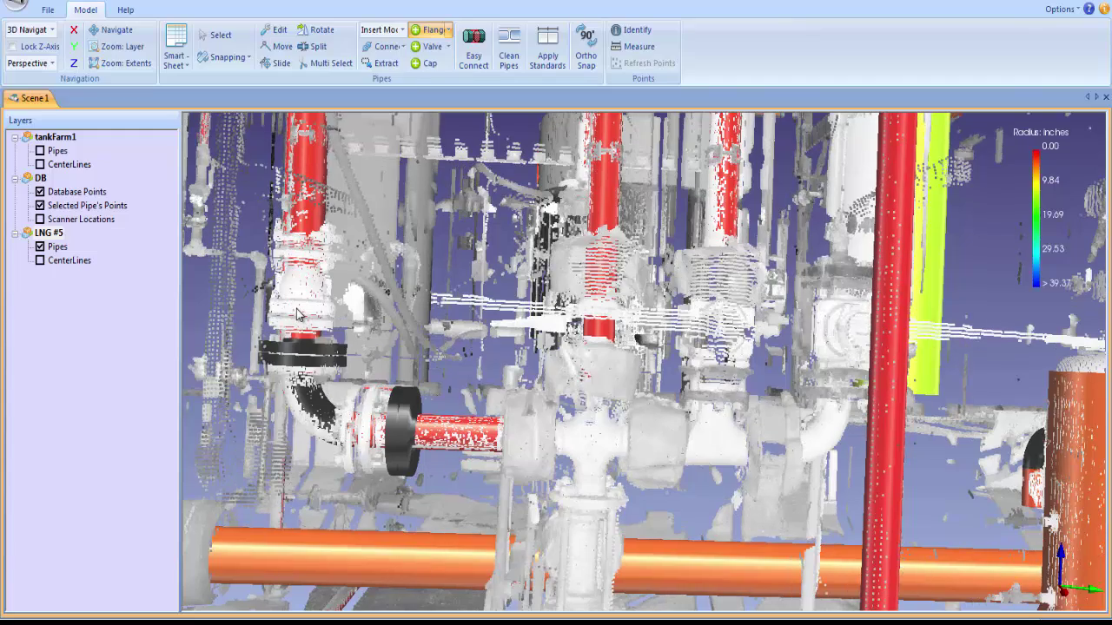
left_click(305, 261)
left_click(304, 247)
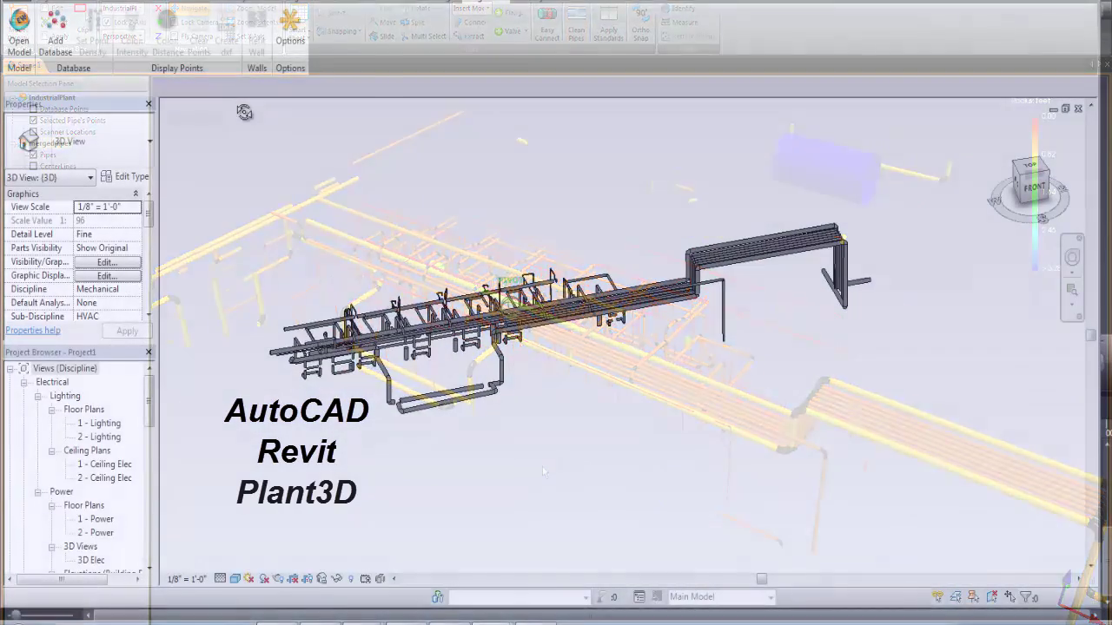
Orbit the exported pipe network in Revit's 3D view
middle_click_drag(245, 111, 250, 106, "shift")
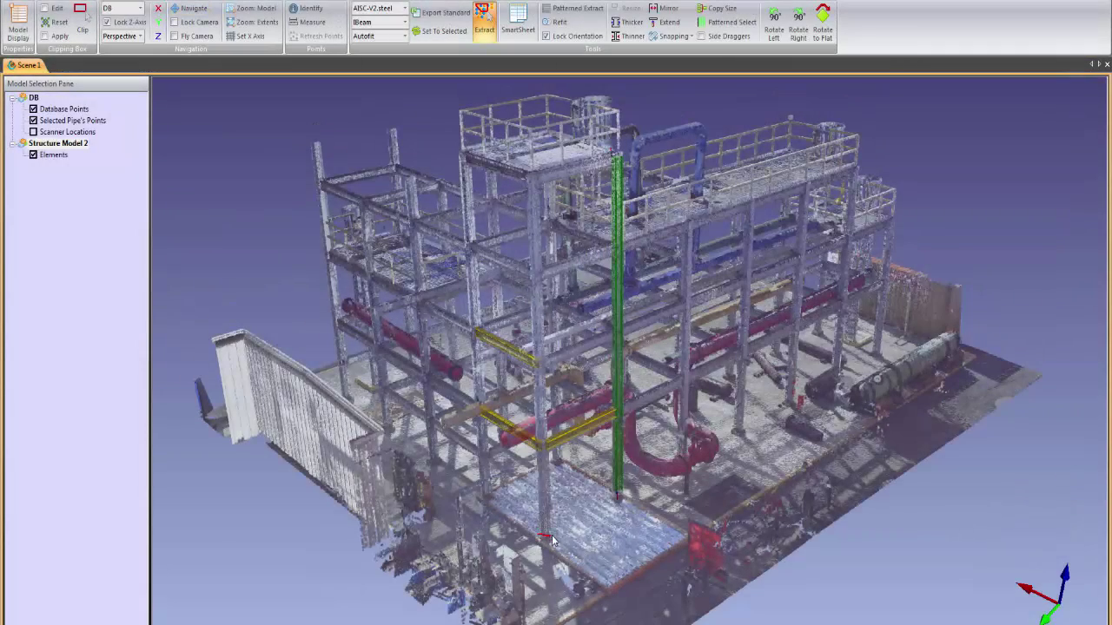
Trace outlines along two scanned columns to fit them as steel columns
left_click_drag(551, 538, 527, 176)
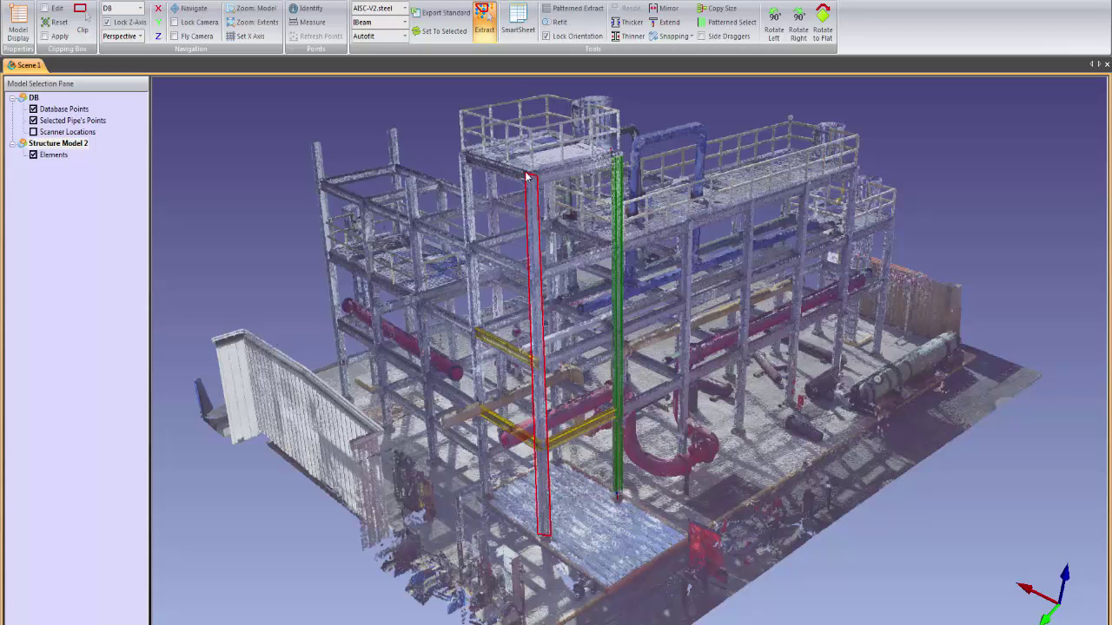
left_click_drag(527, 176, 527, 176)
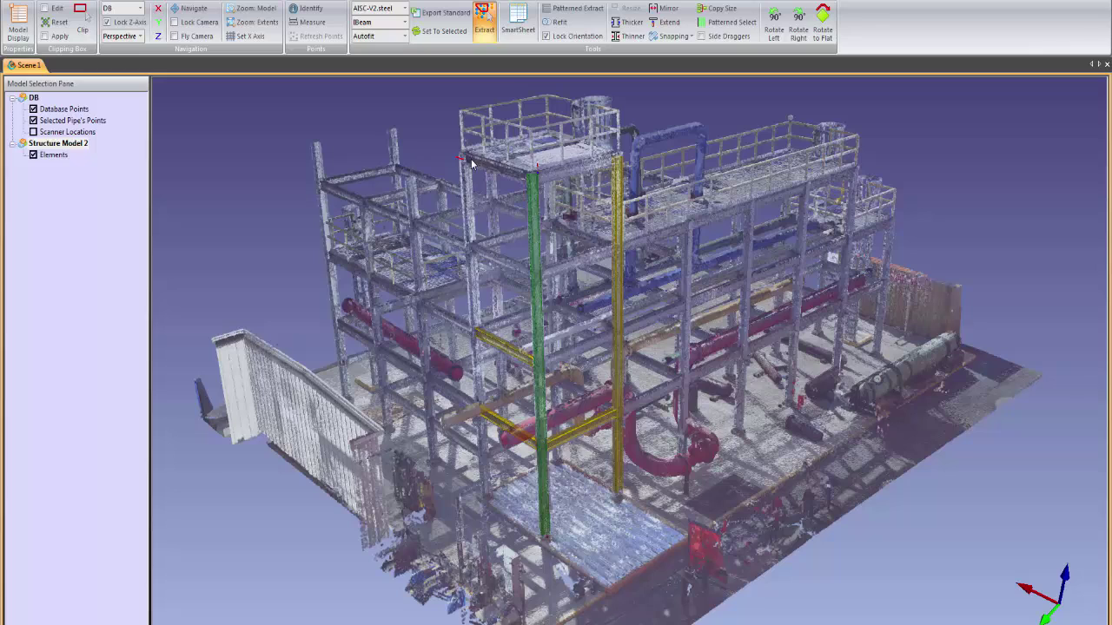
left_click_drag(471, 332, 479, 496)
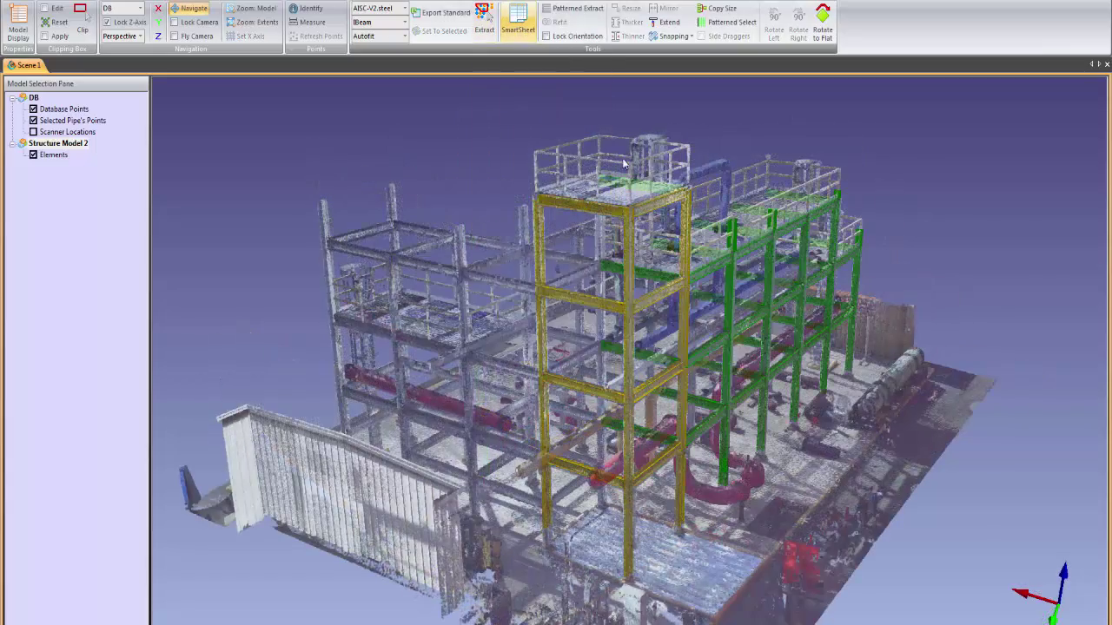
Outline another column and Patterned Extract it to build the repeating steel frame
left_click_drag(726, 251, 702, 469)
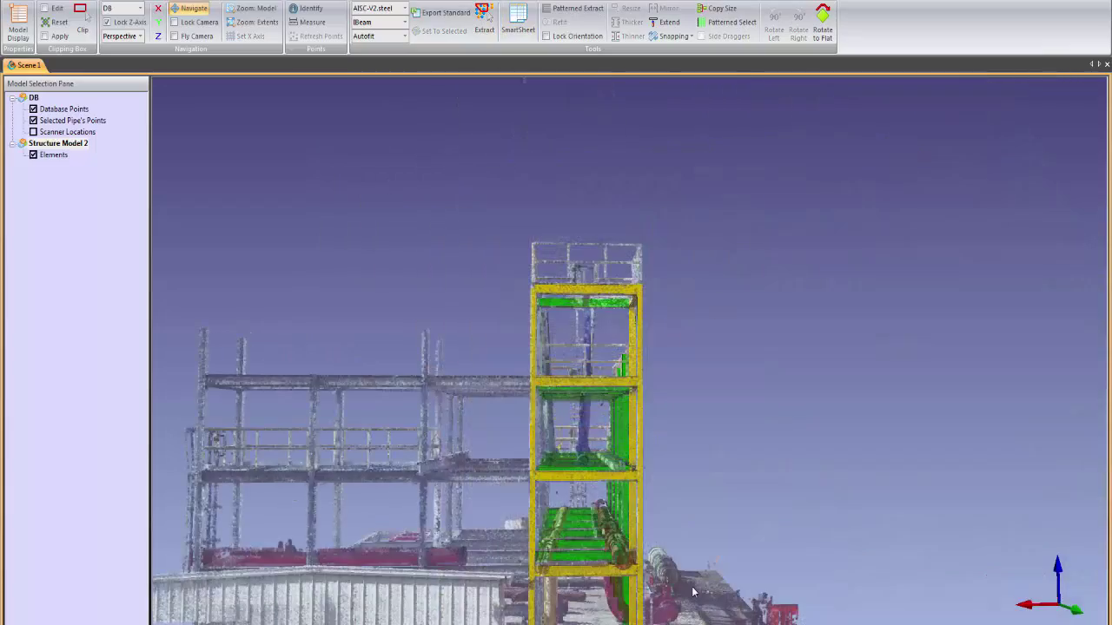
left_click_drag(695, 608, 565, 227)
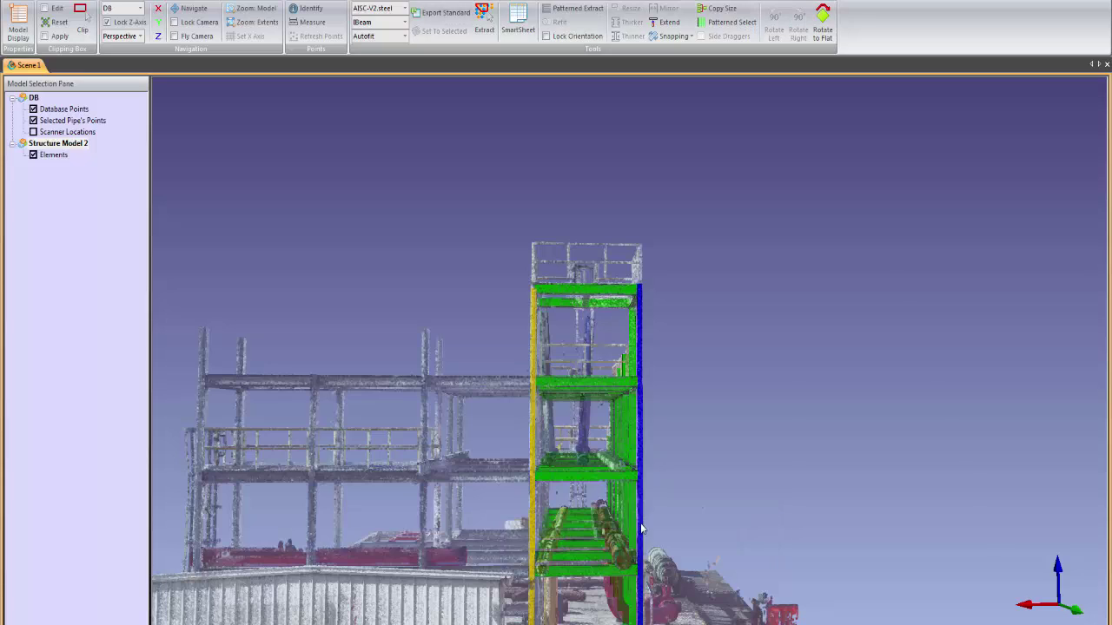
left_click(532, 519)
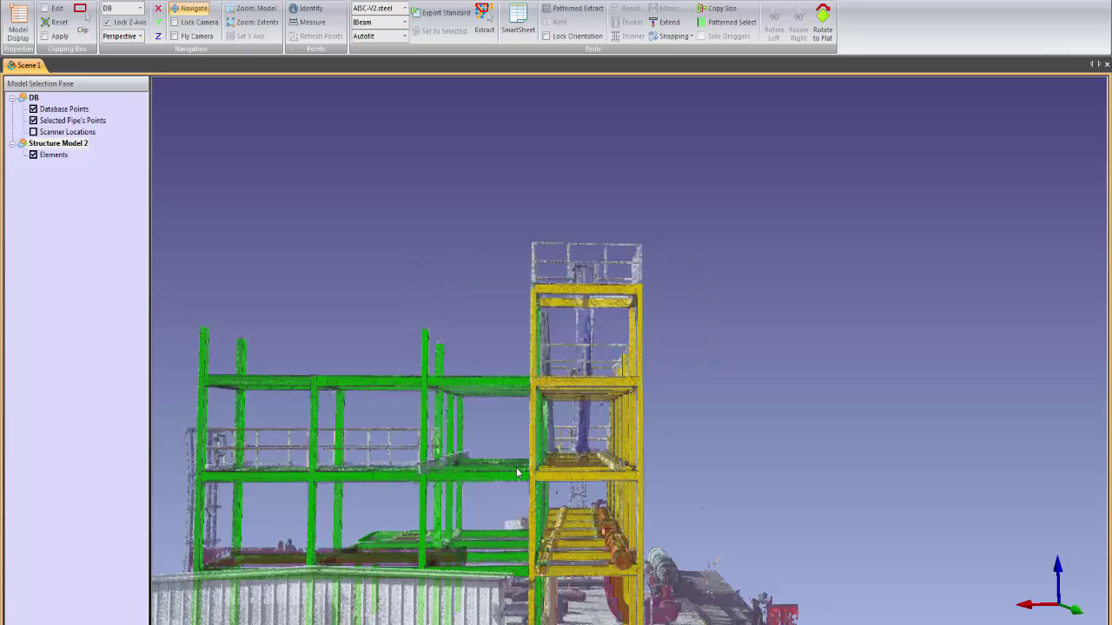
left_click_drag(300, 262, 741, 373)
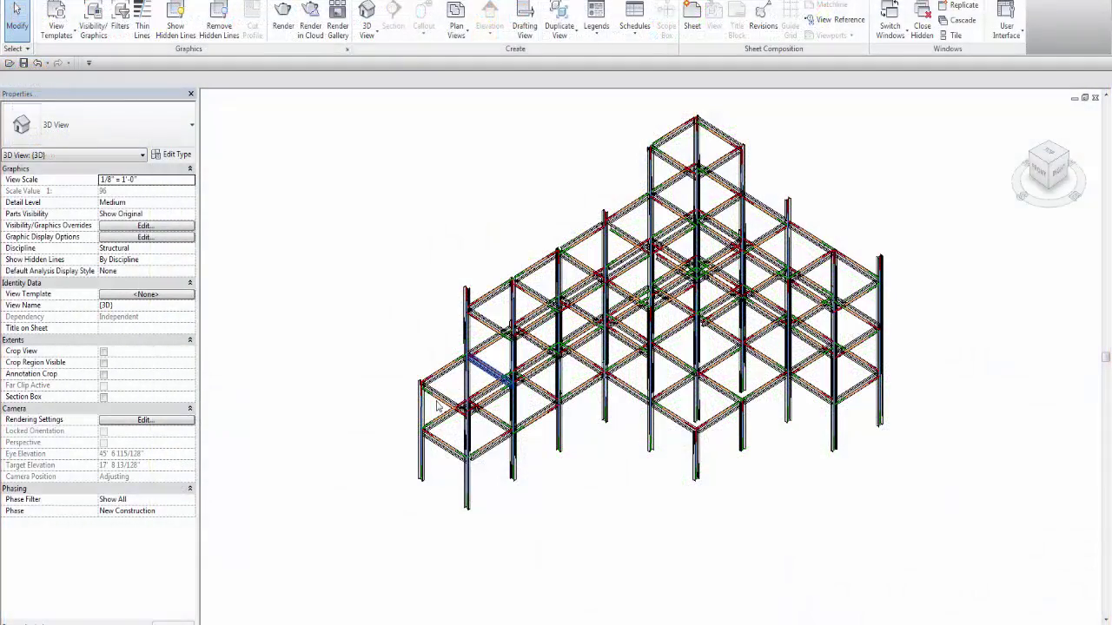
Set the Revit view's detail level to Fine and its visual style to Realistic
left_click(250, 620)
left_click(261, 616)
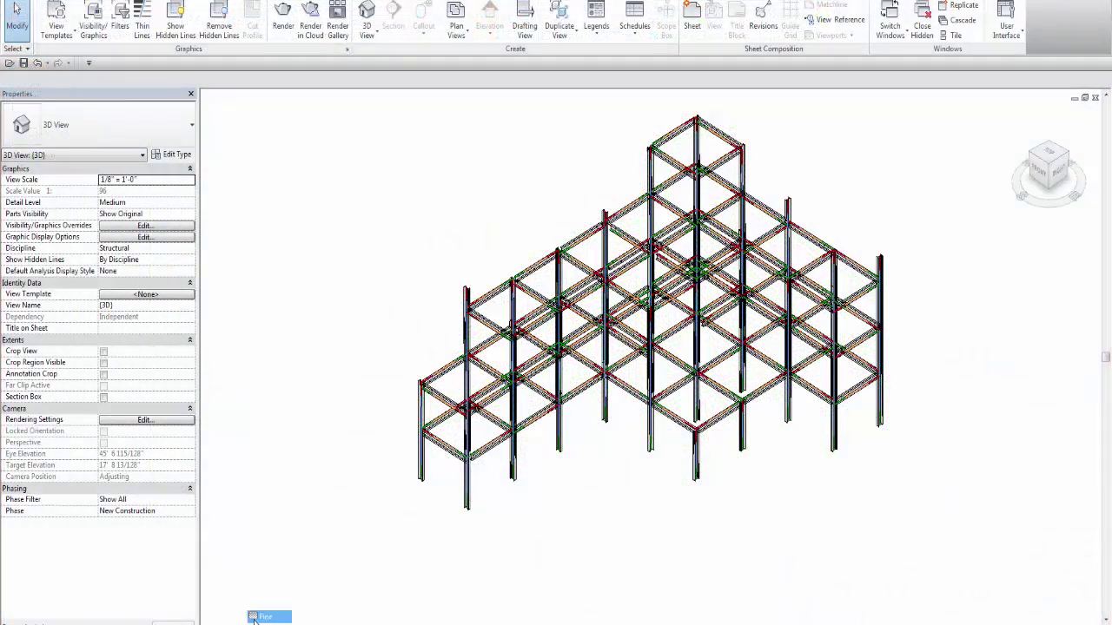
left_click(266, 620)
left_click(283, 604)
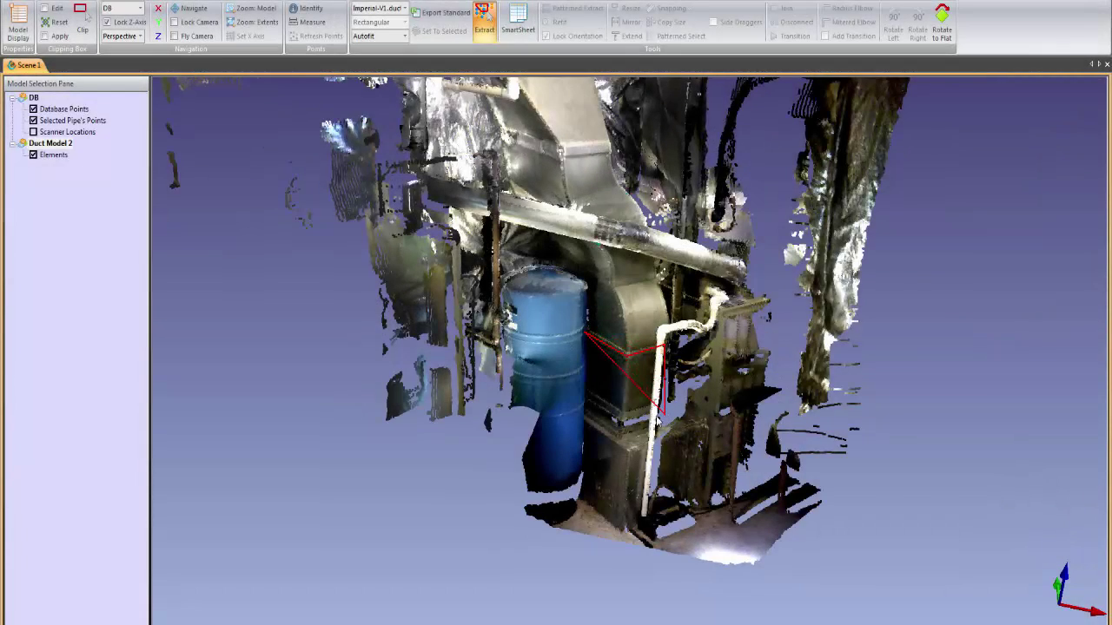
Extract the outlined duct section, then join the top and middle ducts with a radius elbow and transition
left_click(608, 416)
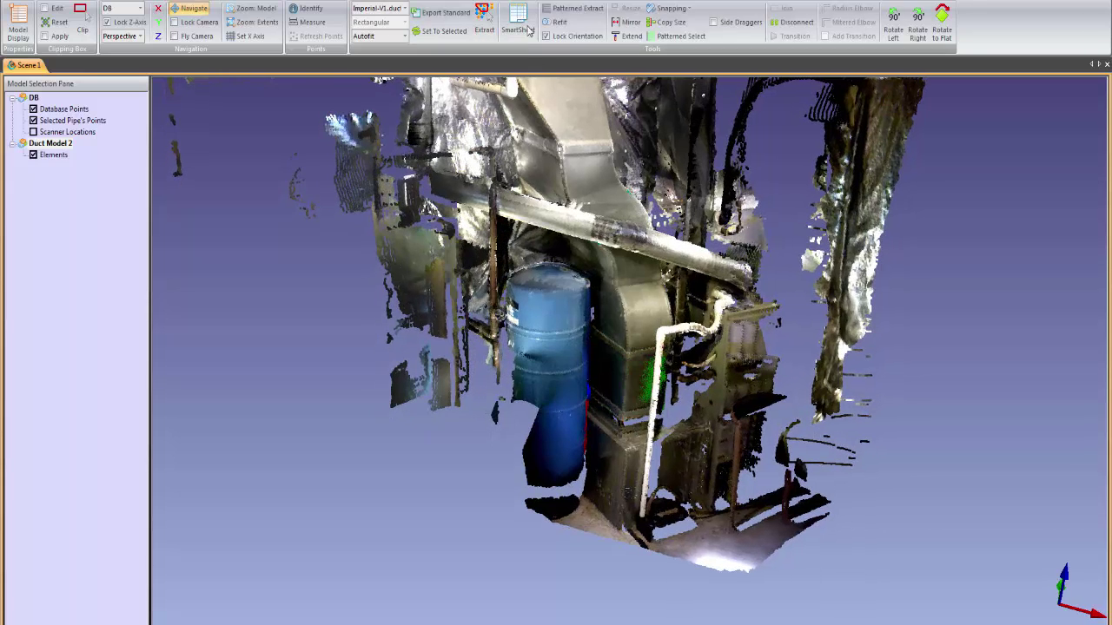
left_click(518, 21)
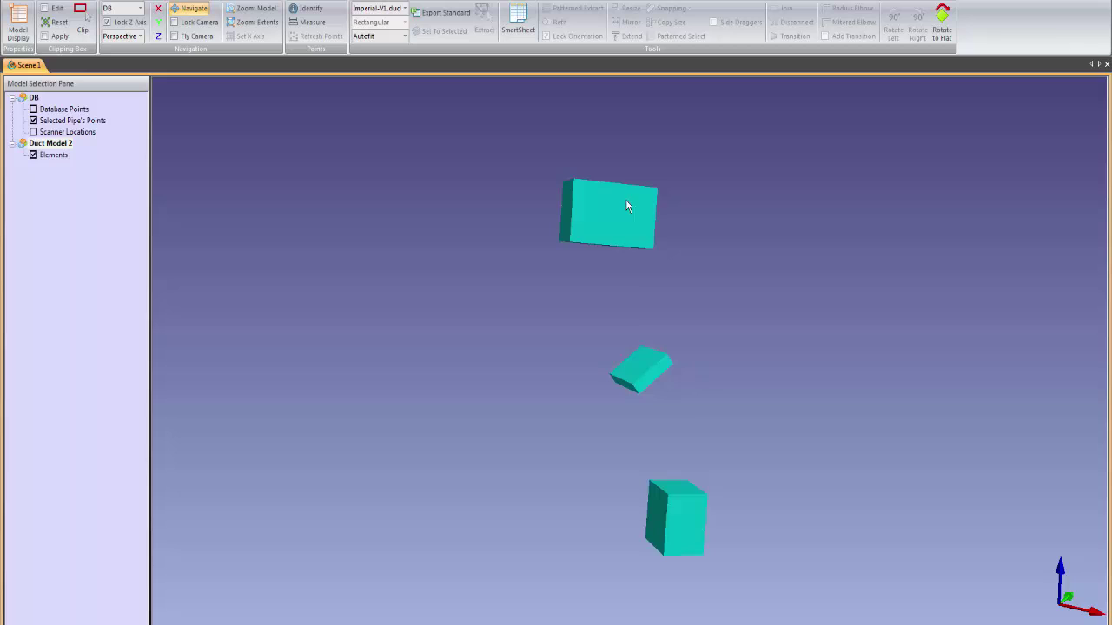
left_click(627, 205)
left_click(641, 369, "ctrl")
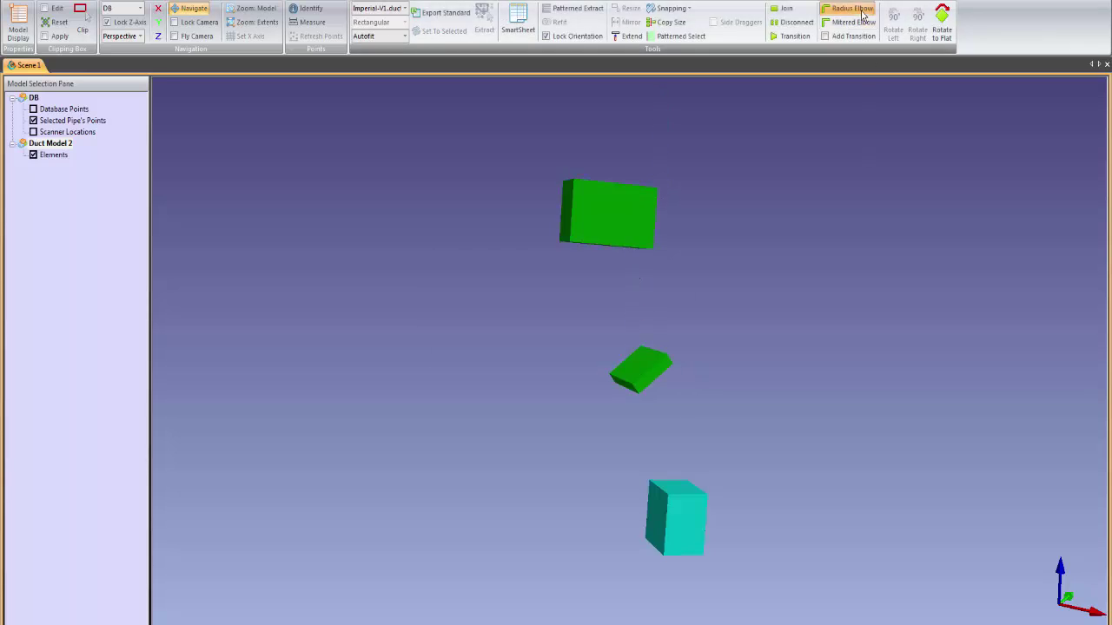
left_click(863, 15)
left_click(653, 344)
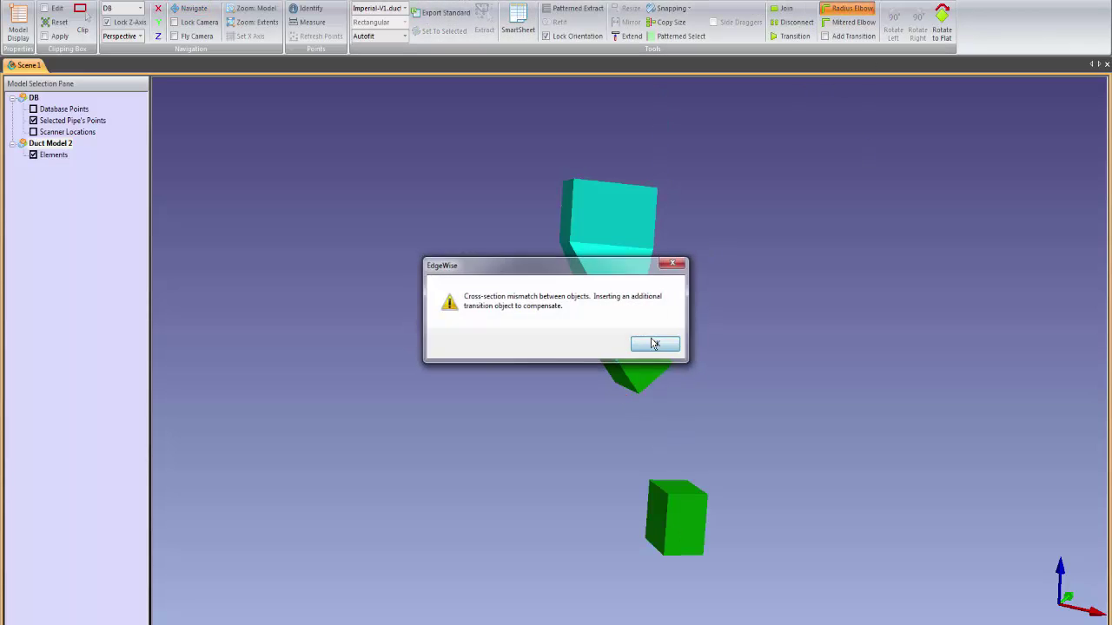
left_click(653, 344)
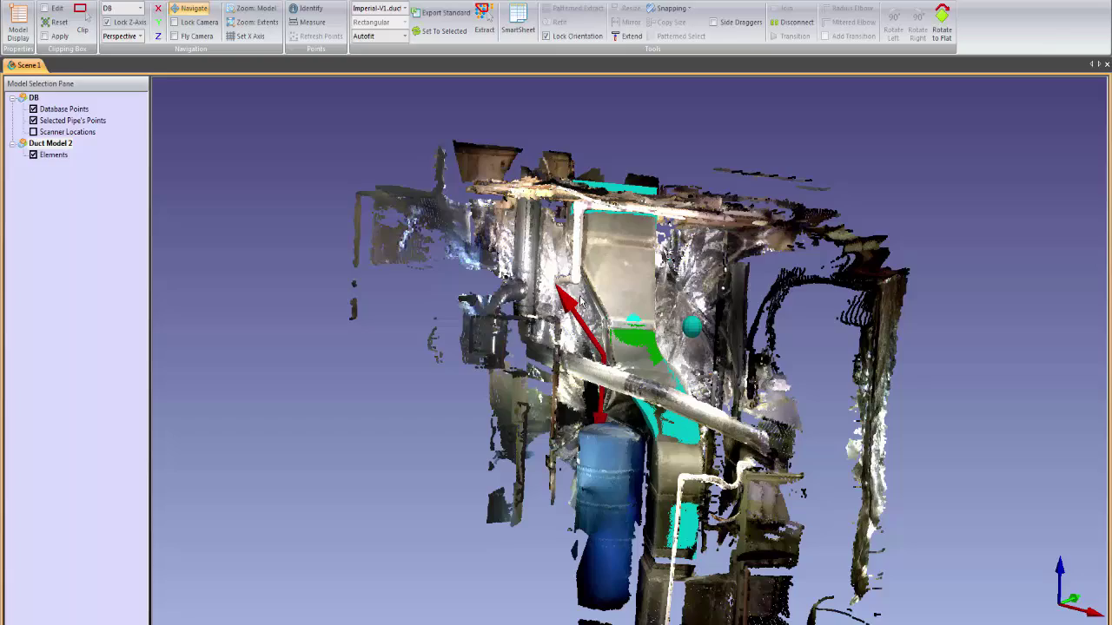
left_click_drag(580, 299, 905, 287)
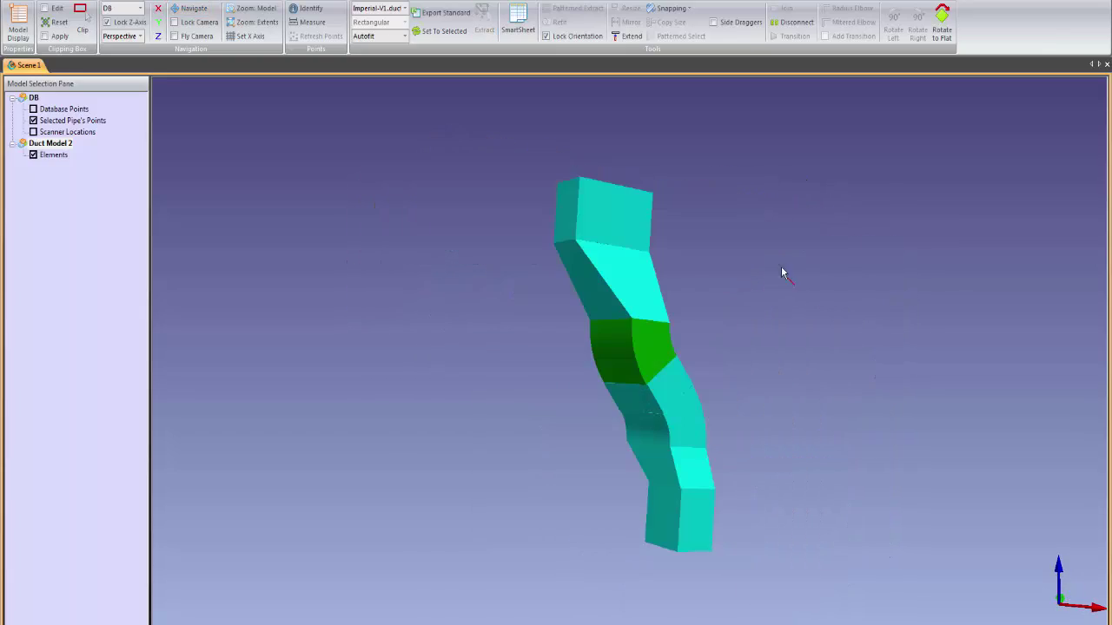
left_click_drag(780, 272, 377, 268)
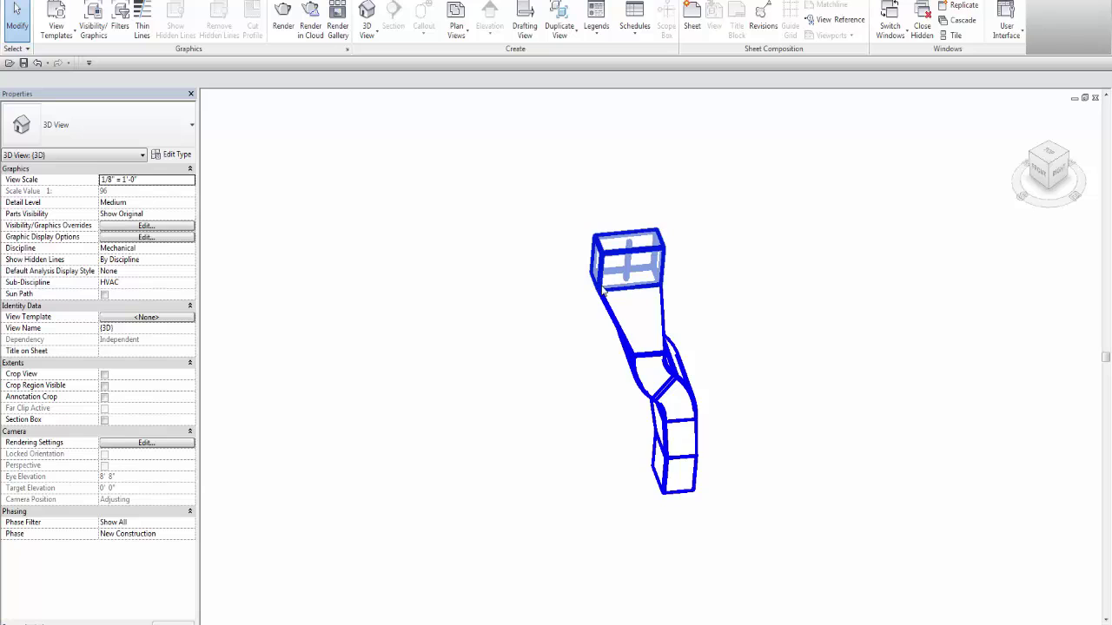
Select the imported duct in Revit's 3D view to show its Rectangular Duct properties
left_click(604, 293)
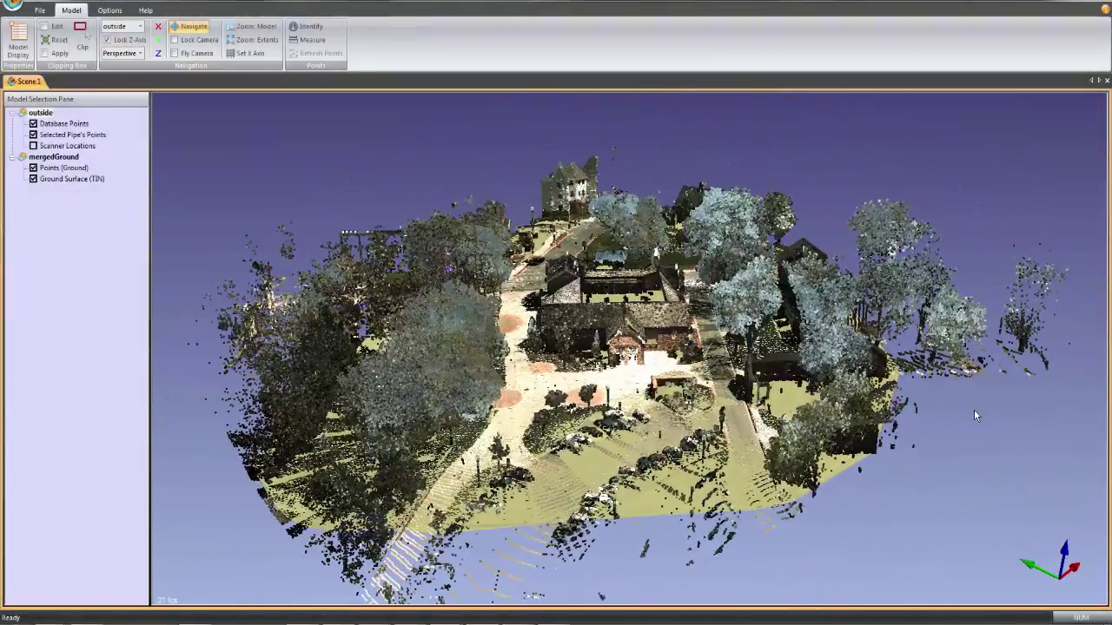
Hide Database Points and Points (Ground), leaving only the yellow ground TIN surface
left_click(40, 113)
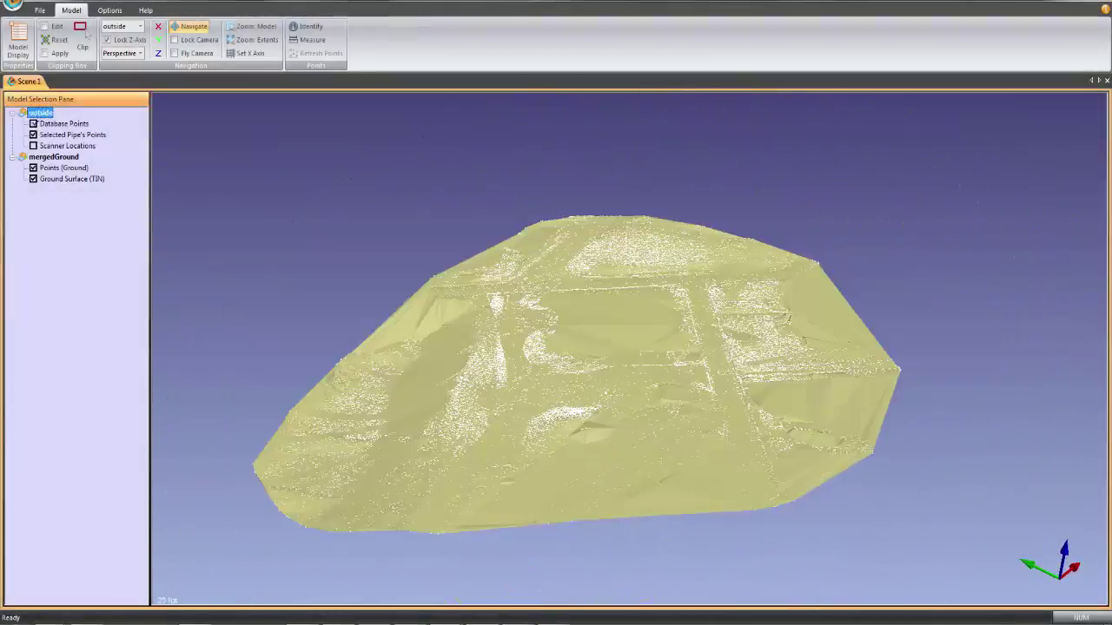
left_click_drag(802, 372, 38, 385)
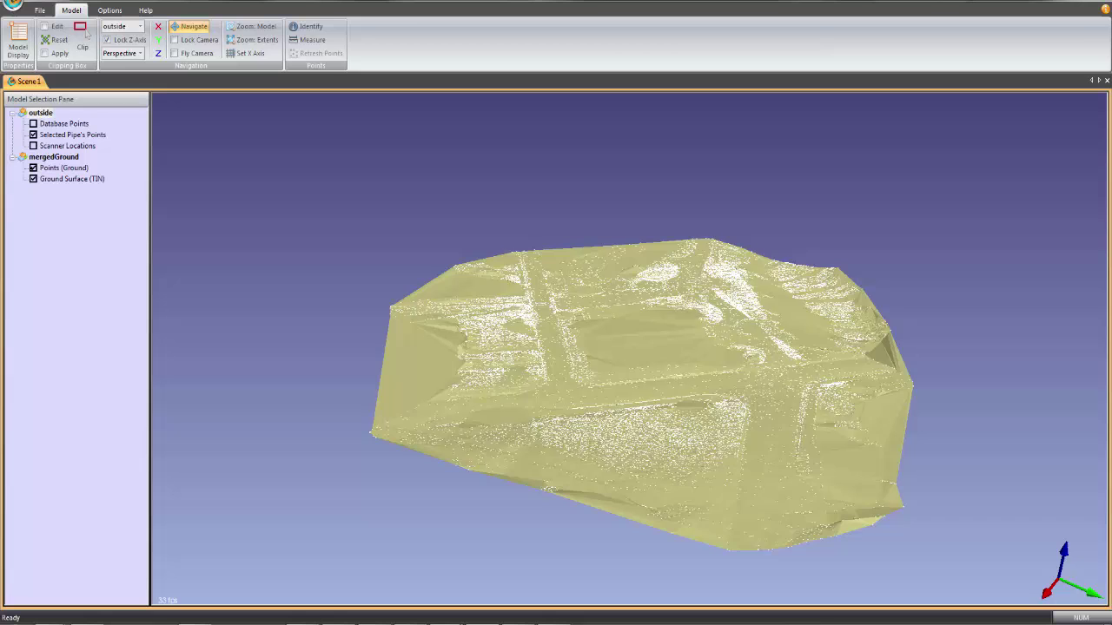
left_click(33, 167)
left_click_drag(843, 403, 557, 456)
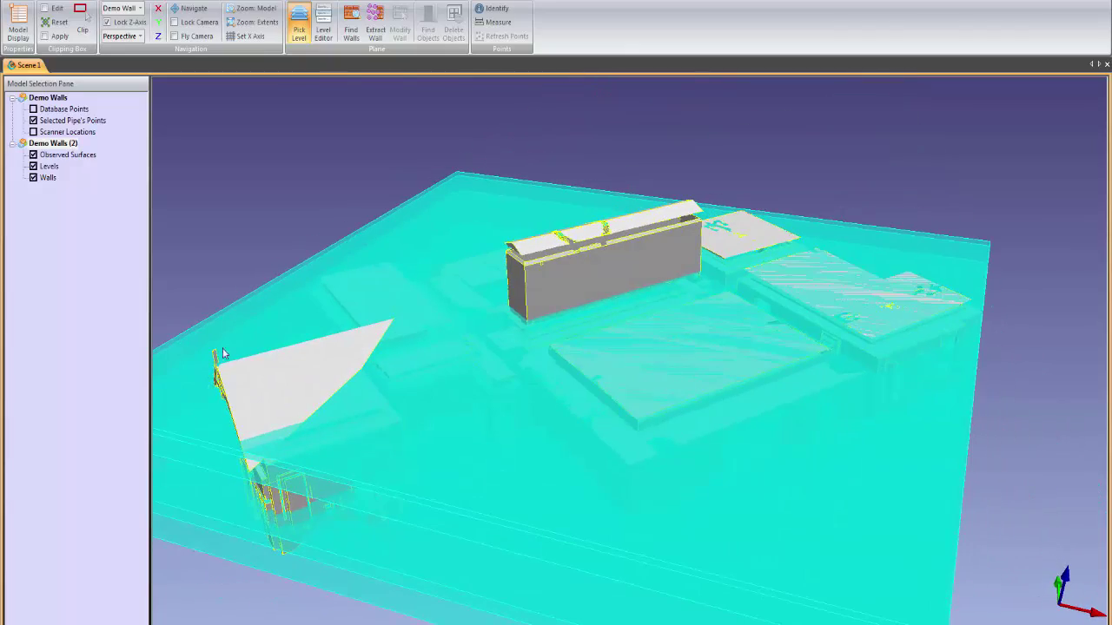
Pick the floor plane as the level, then hide the level plane to reveal the Demo Walls
left_click(222, 354)
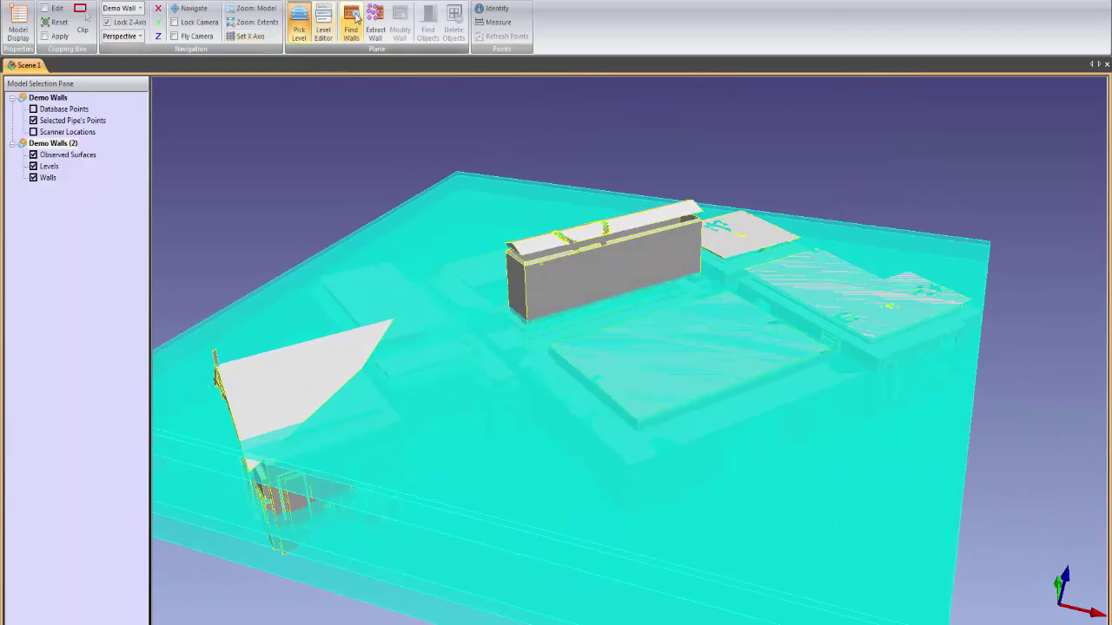
left_click(52, 142)
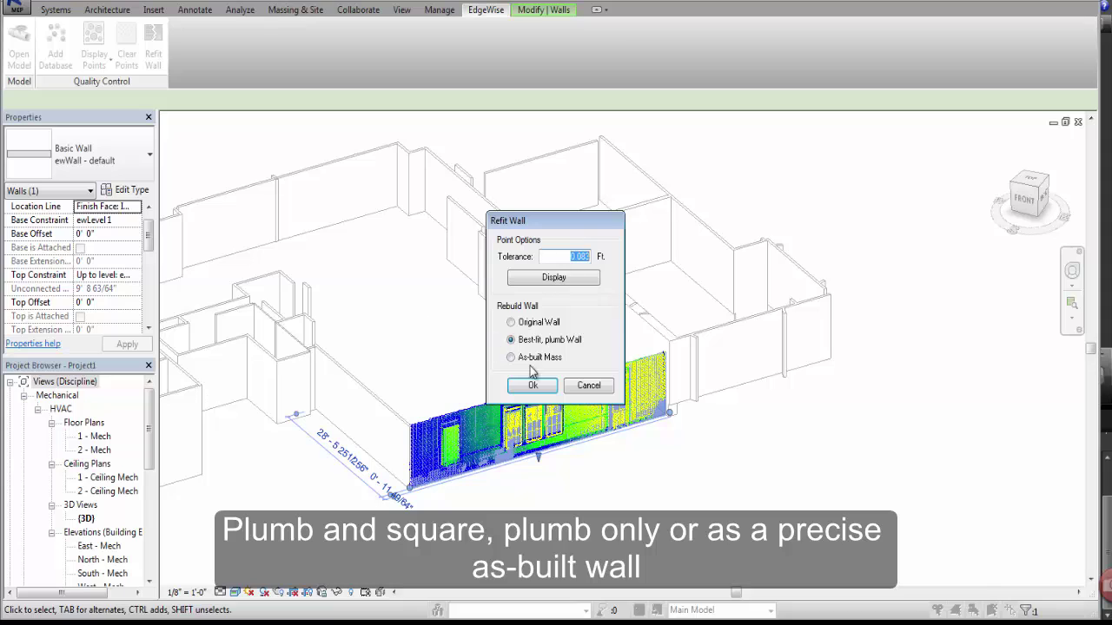
Rebuild the wall as Best-fit, plumb Wall and colour its points by Distance
left_click(533, 386)
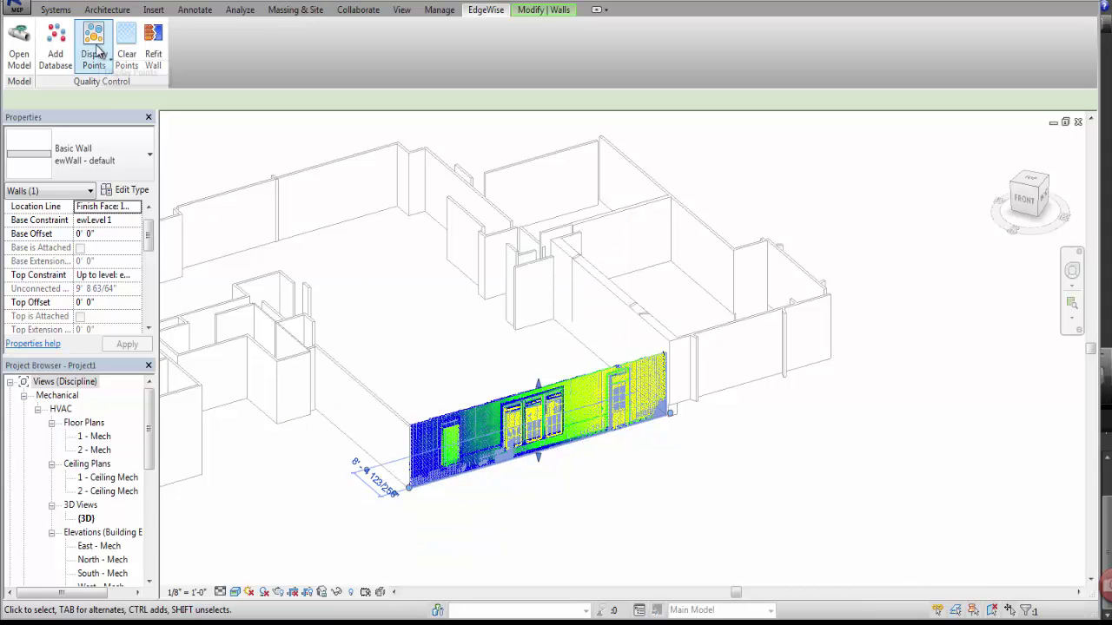
left_click(96, 52)
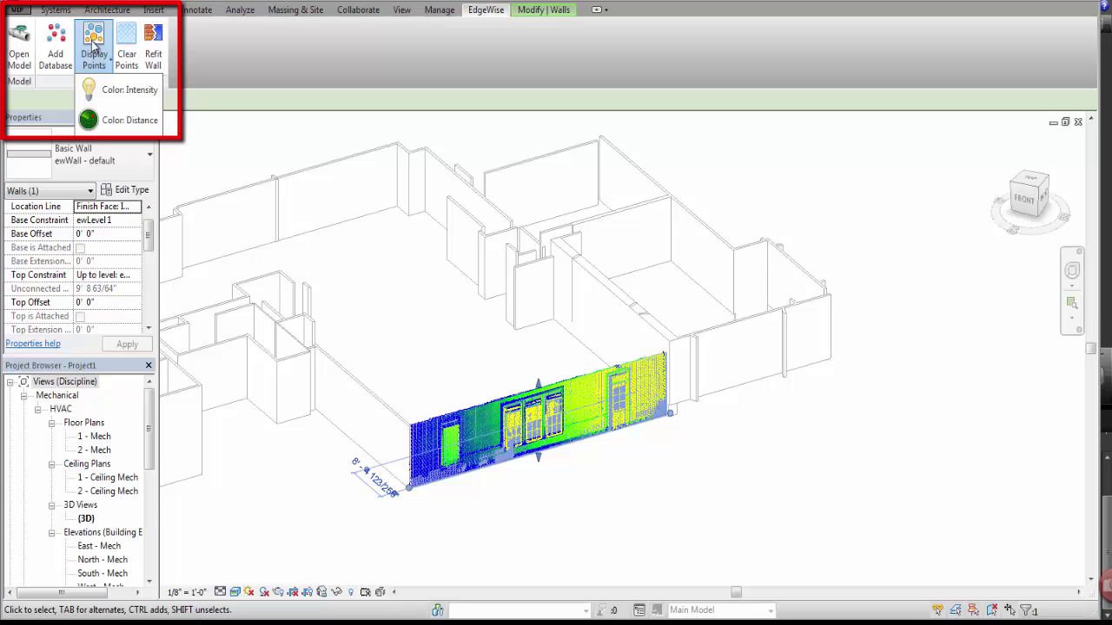
left_click(120, 123)
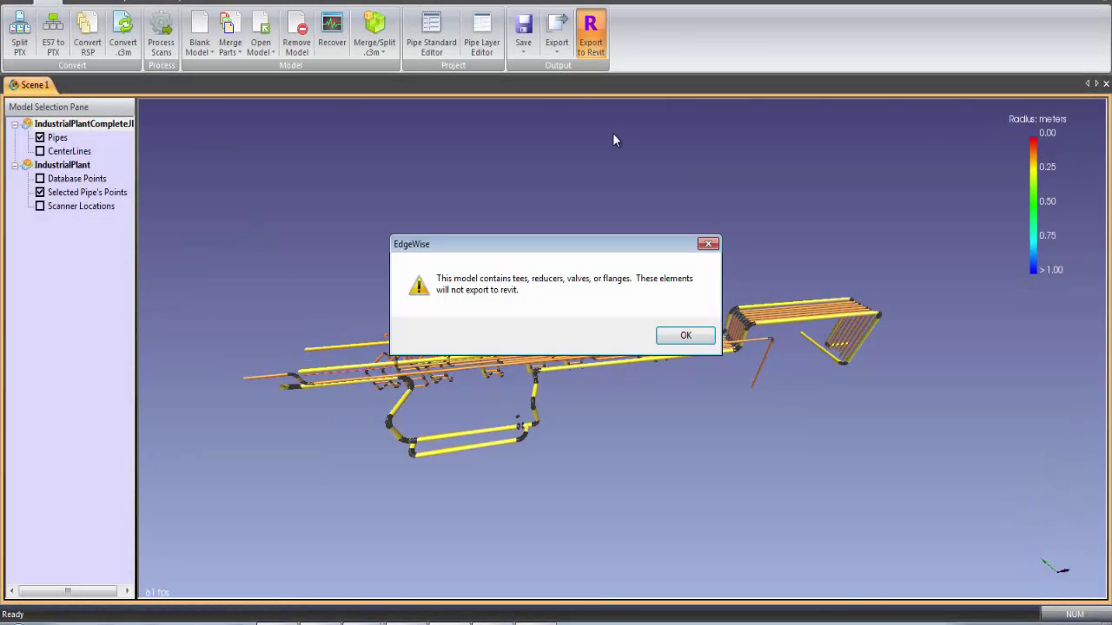
Accept the unsupported-fittings and short-segment warnings, then orbit the exported pipe model in Revit
left_click(684, 336)
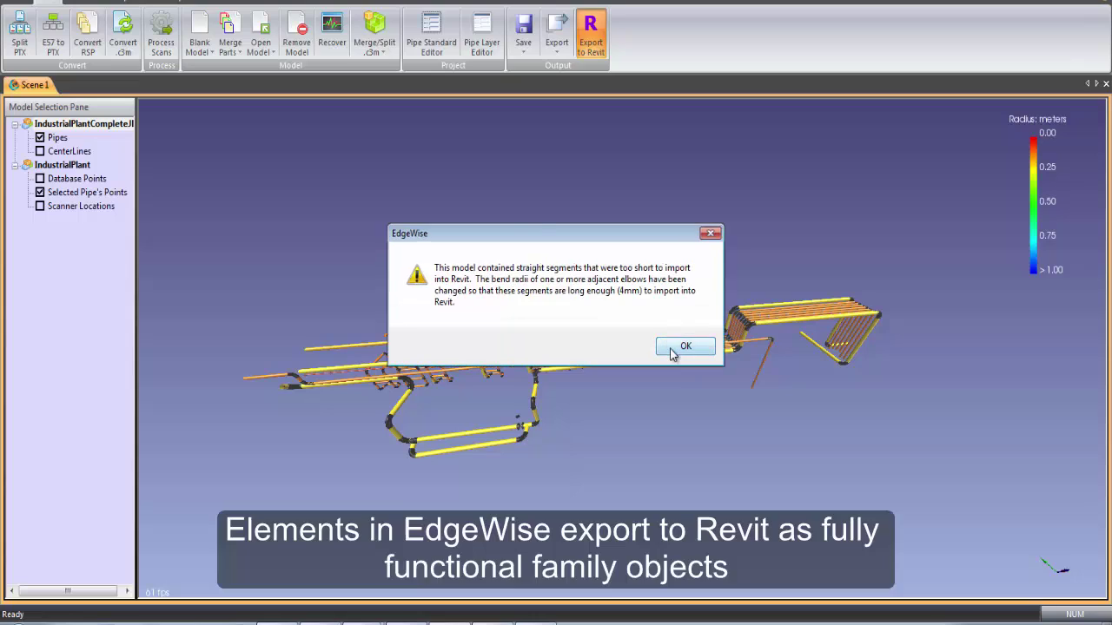
left_click(671, 345)
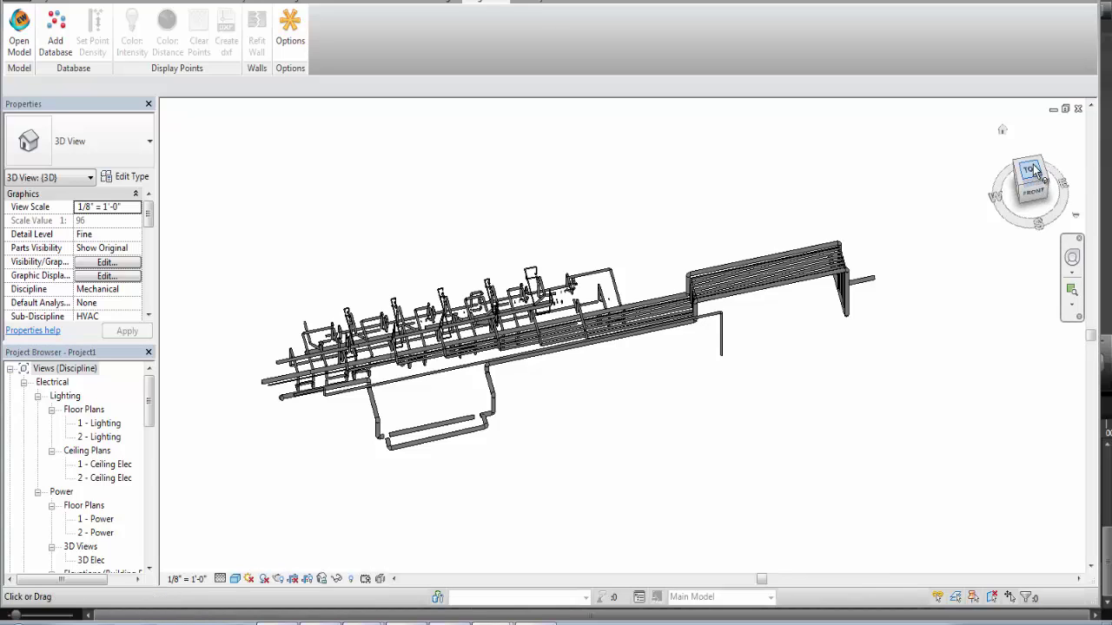
left_click_drag(1032, 184, 1028, 146)
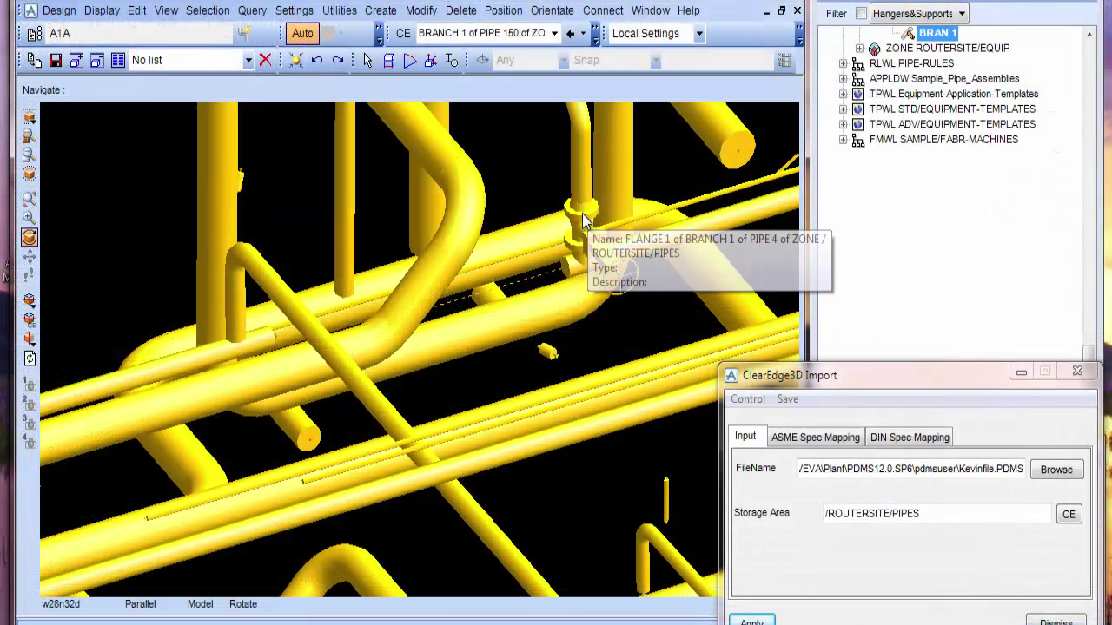
Select the imported valve, branch tee and sloping-pipe elbow to check each as a pipe component
left_click(596, 246)
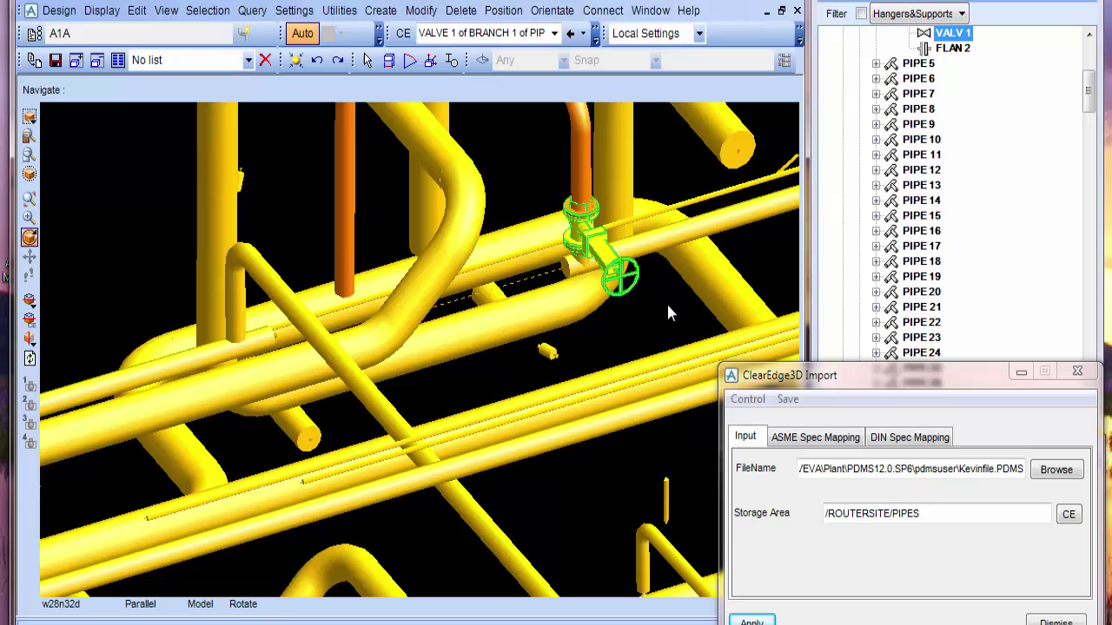
left_click(578, 267)
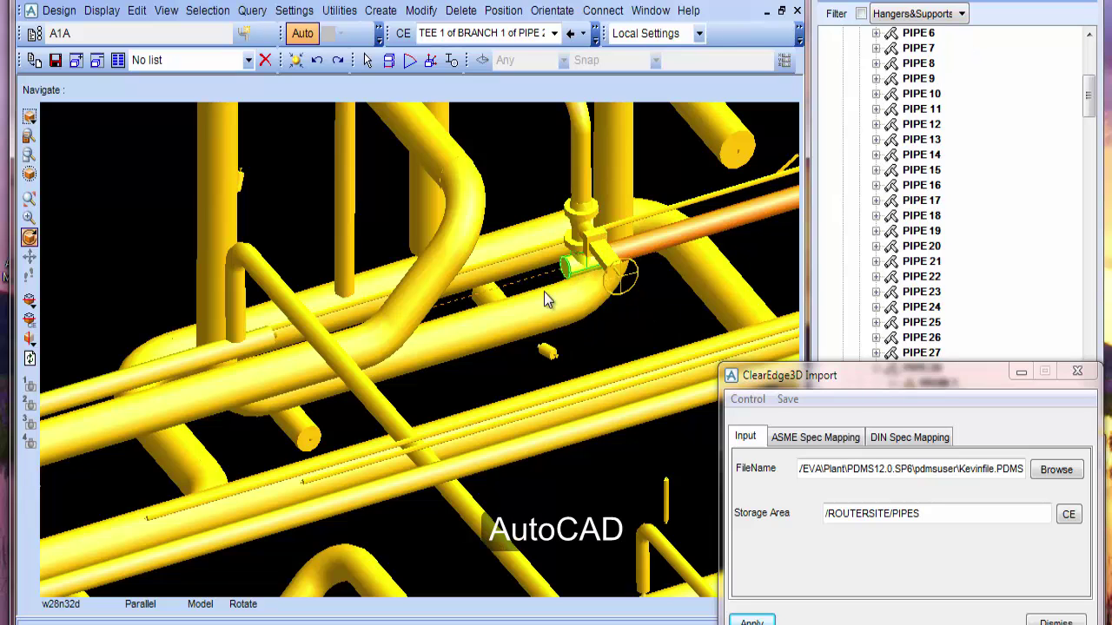
left_click(245, 255)
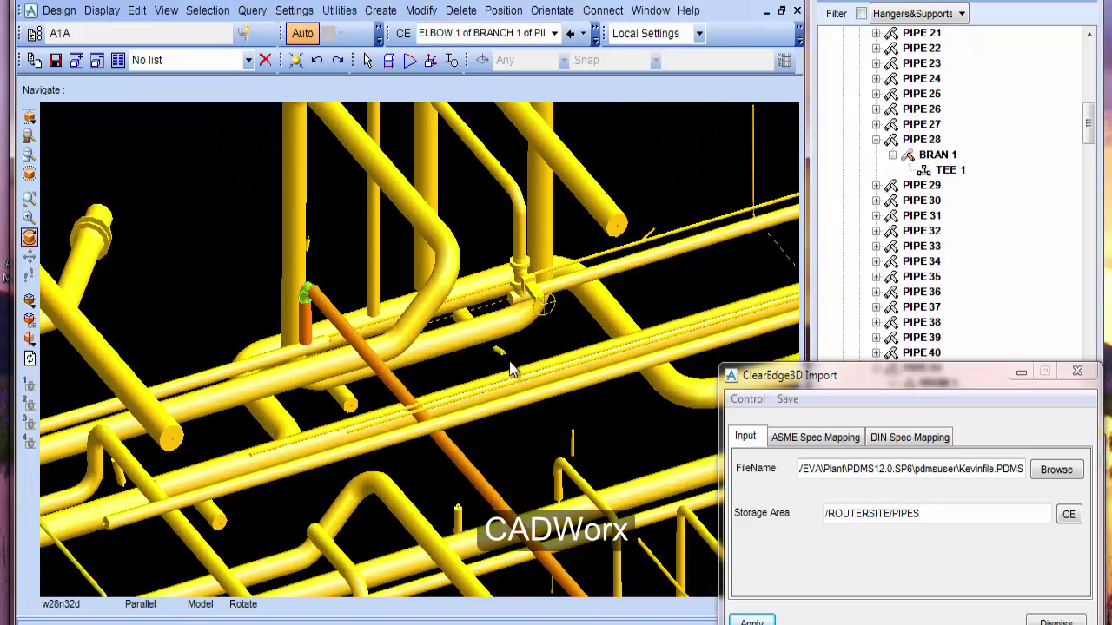
scroll(510, 370, "down", 5)
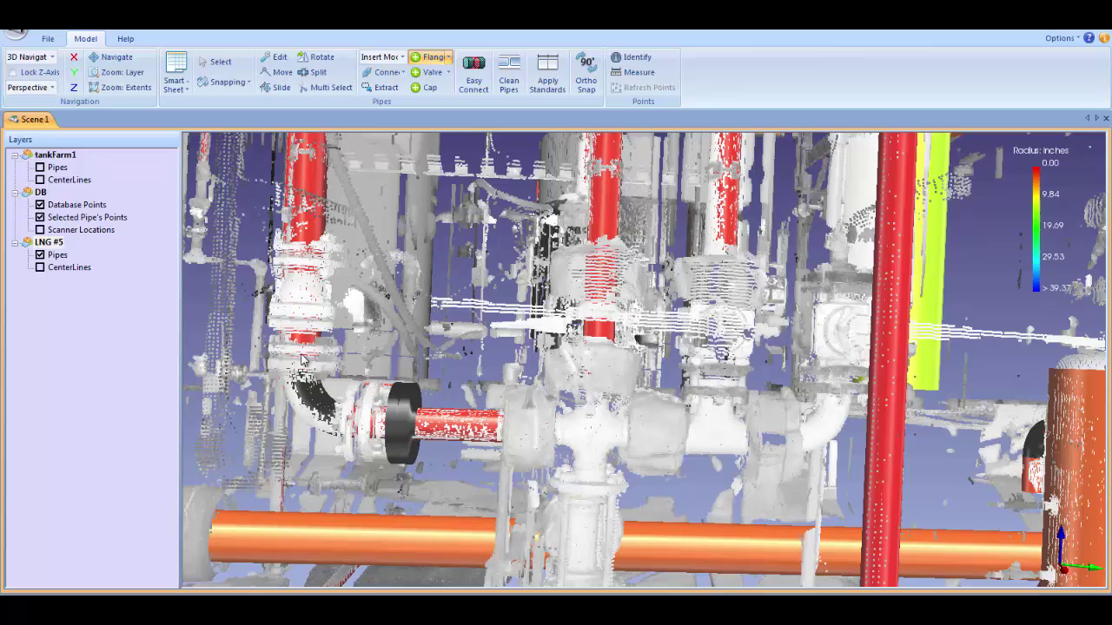
Place a lower and a higher flange on the vertical pipe at the left
left_click(304, 349)
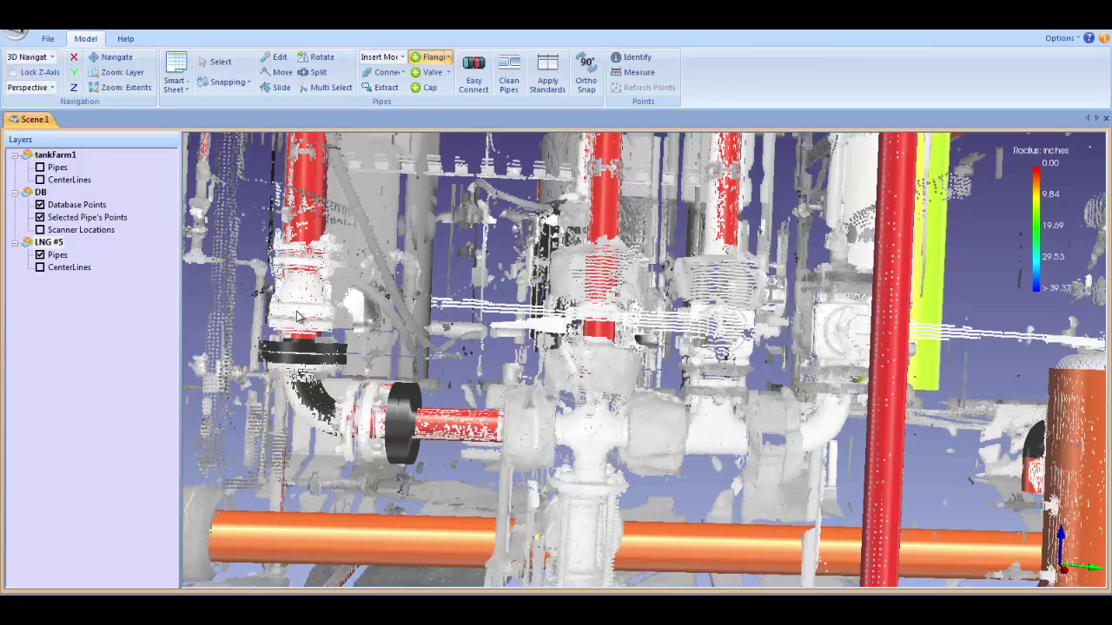
left_click(305, 271)
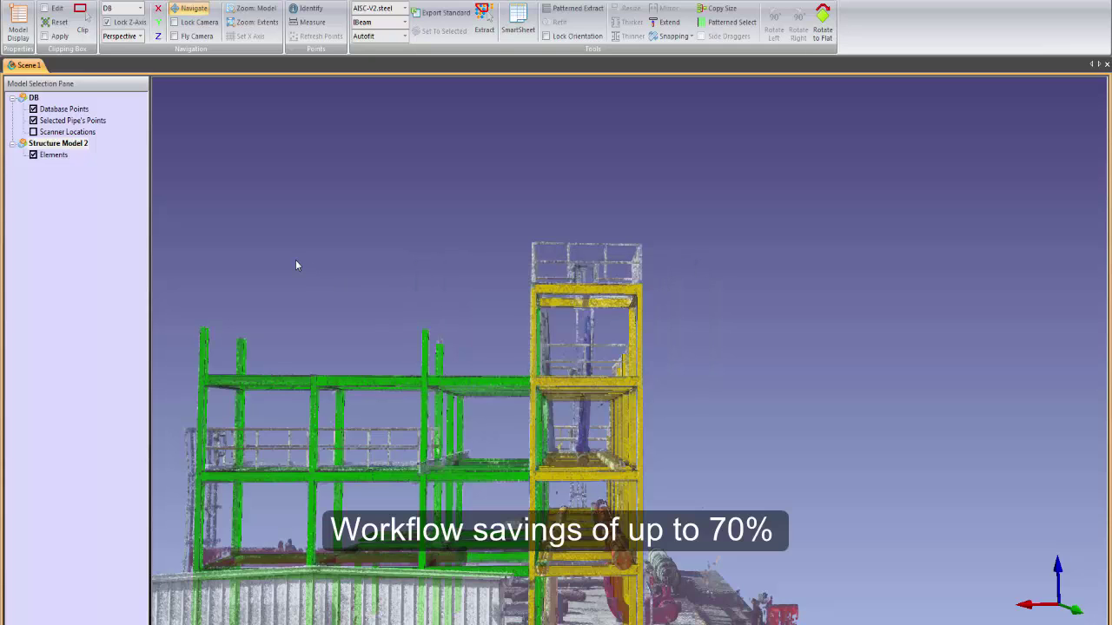
left_click_drag(308, 268, 577, 373)
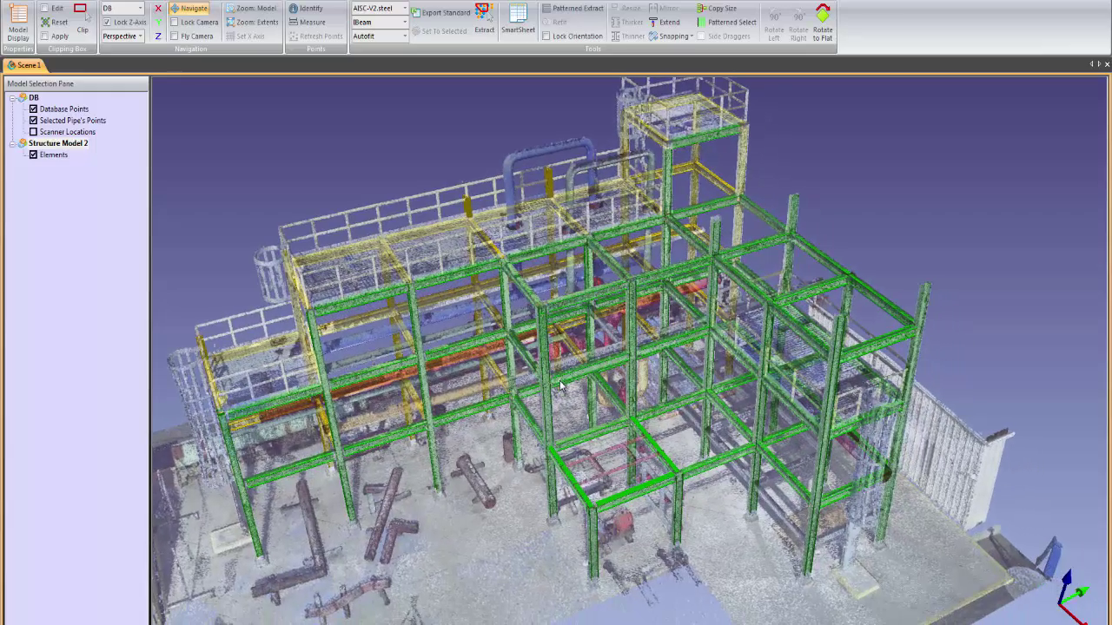